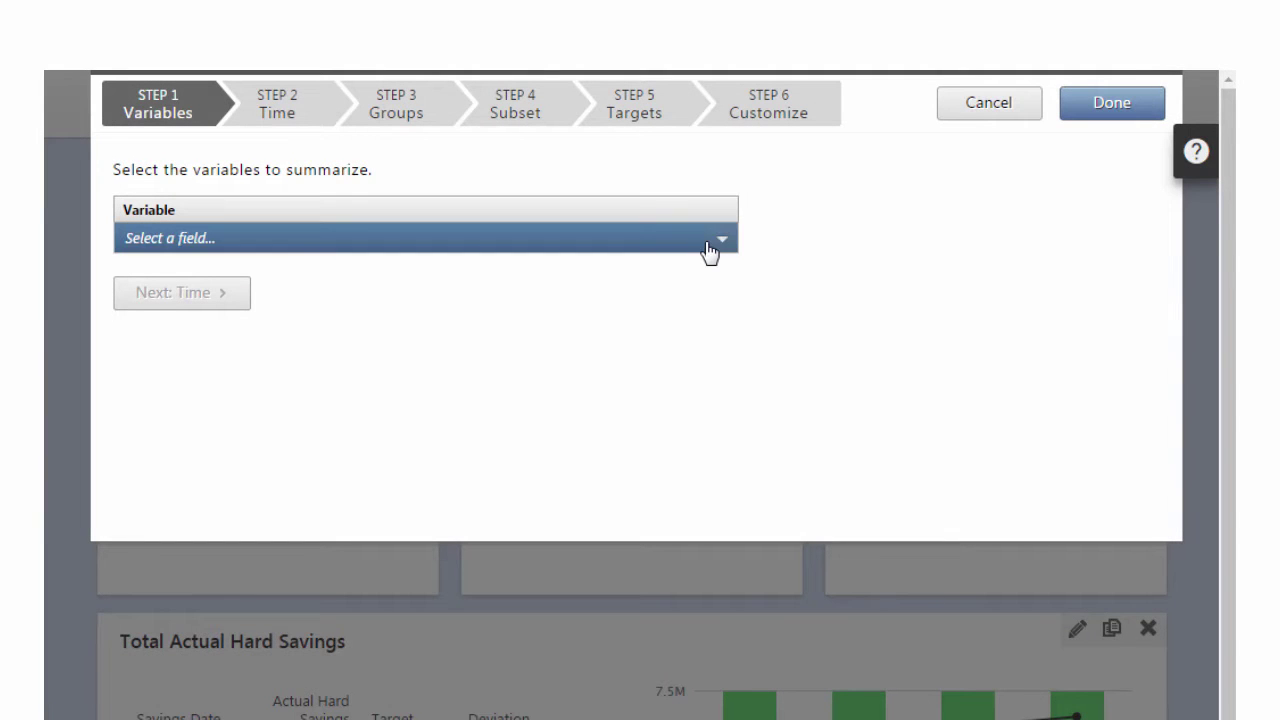
# Summarize Estimated and Actual Soft Savings from Monthly Financials as a This Year snapshot.
pyautogui.click(708, 243)
pyautogui.click(253, 378)
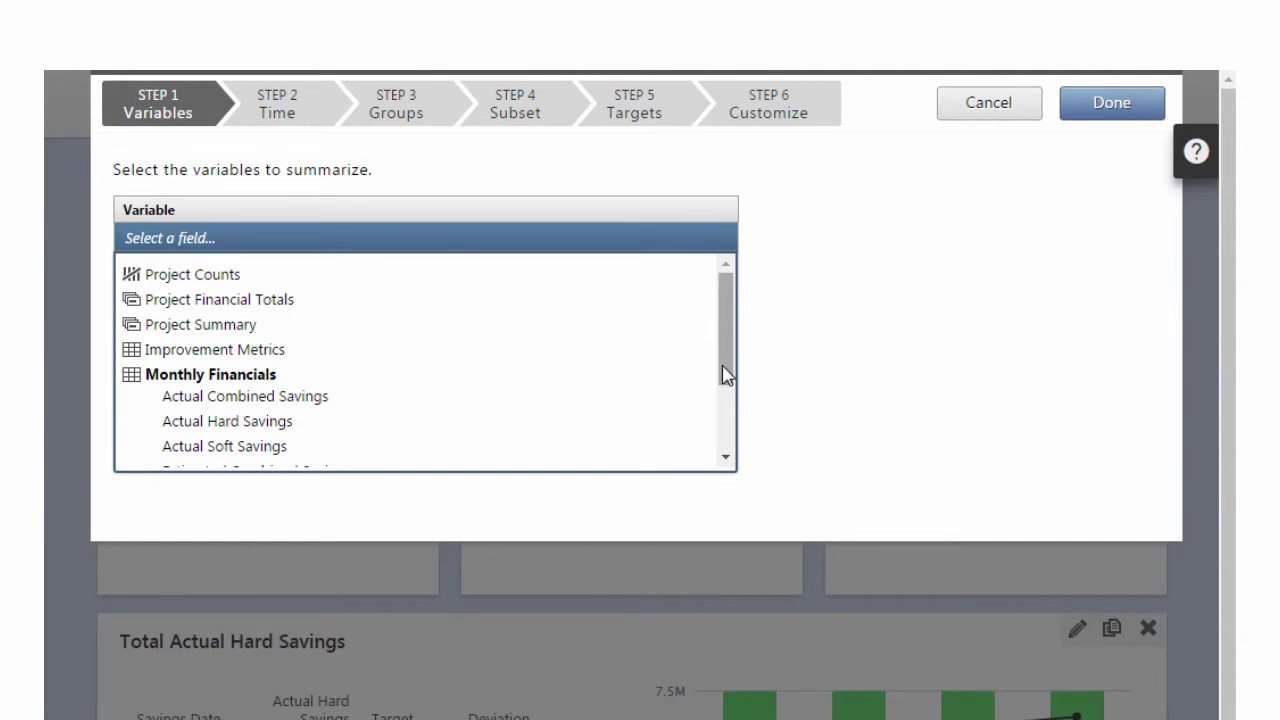
pyautogui.moveTo(722, 365); pyautogui.dragTo(723, 428)
pyautogui.click(242, 420)
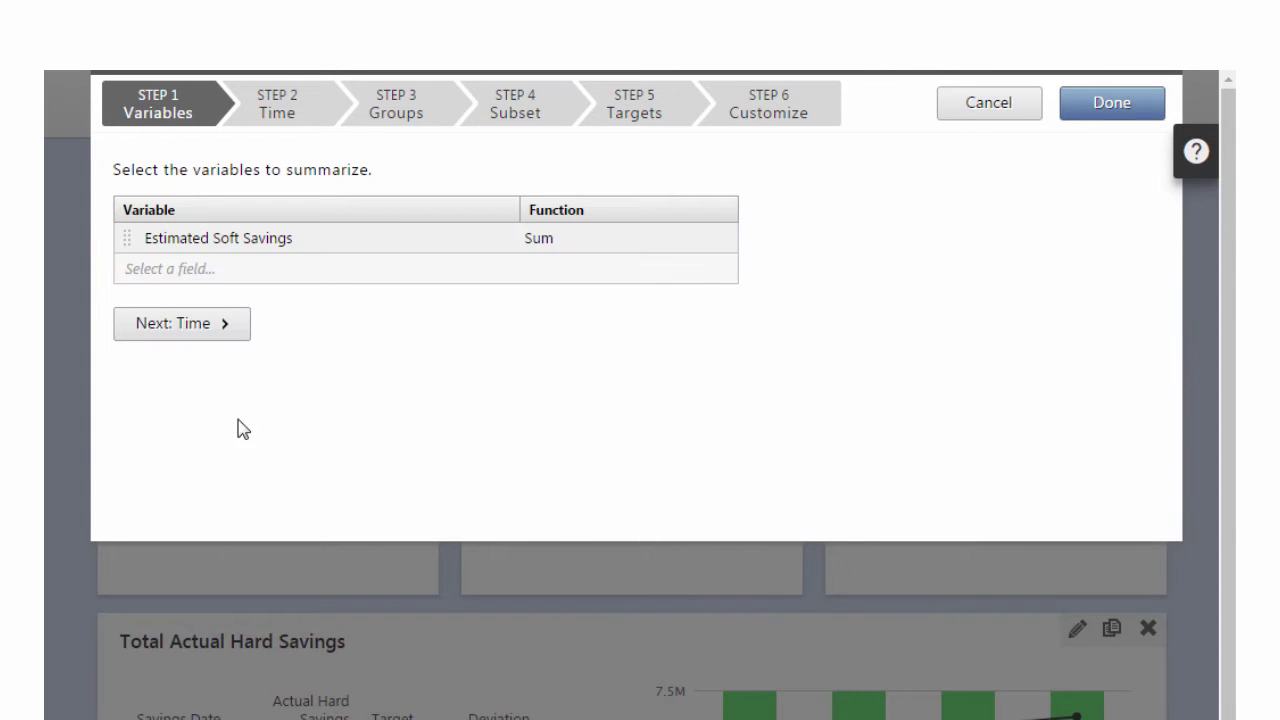
pyautogui.click(317, 282)
pyautogui.click(290, 378)
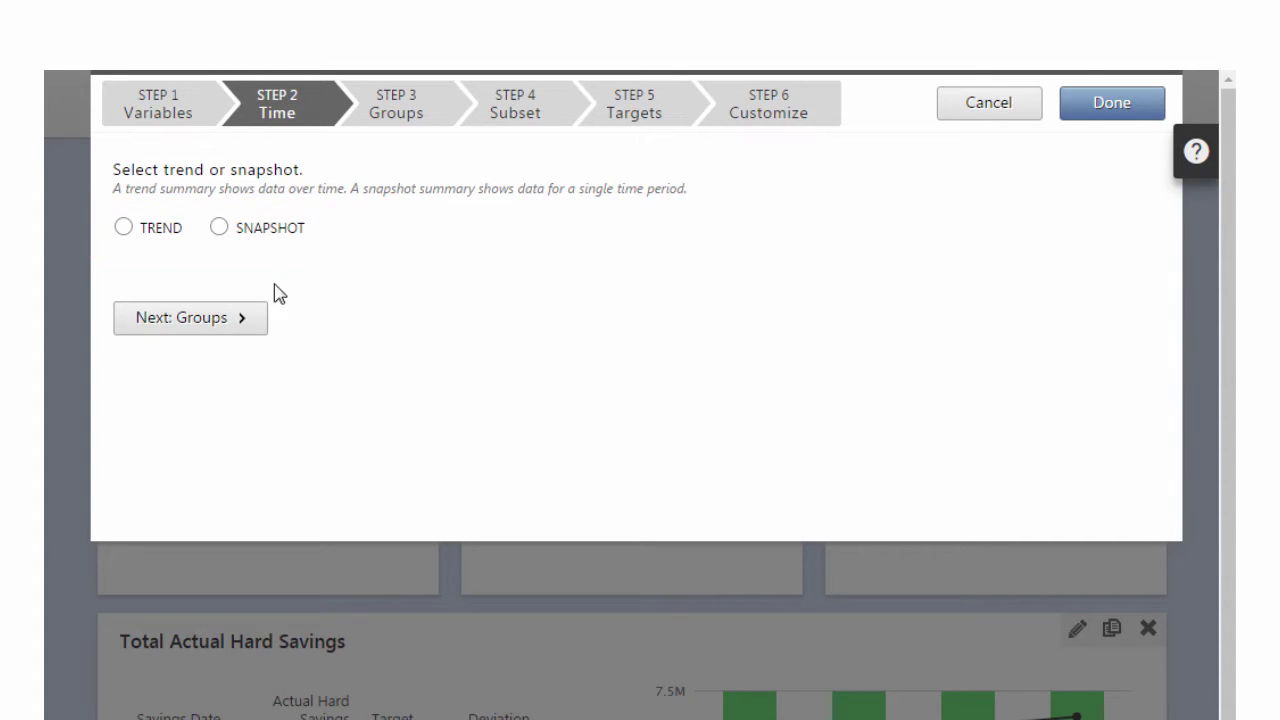
pyautogui.click(123, 228)
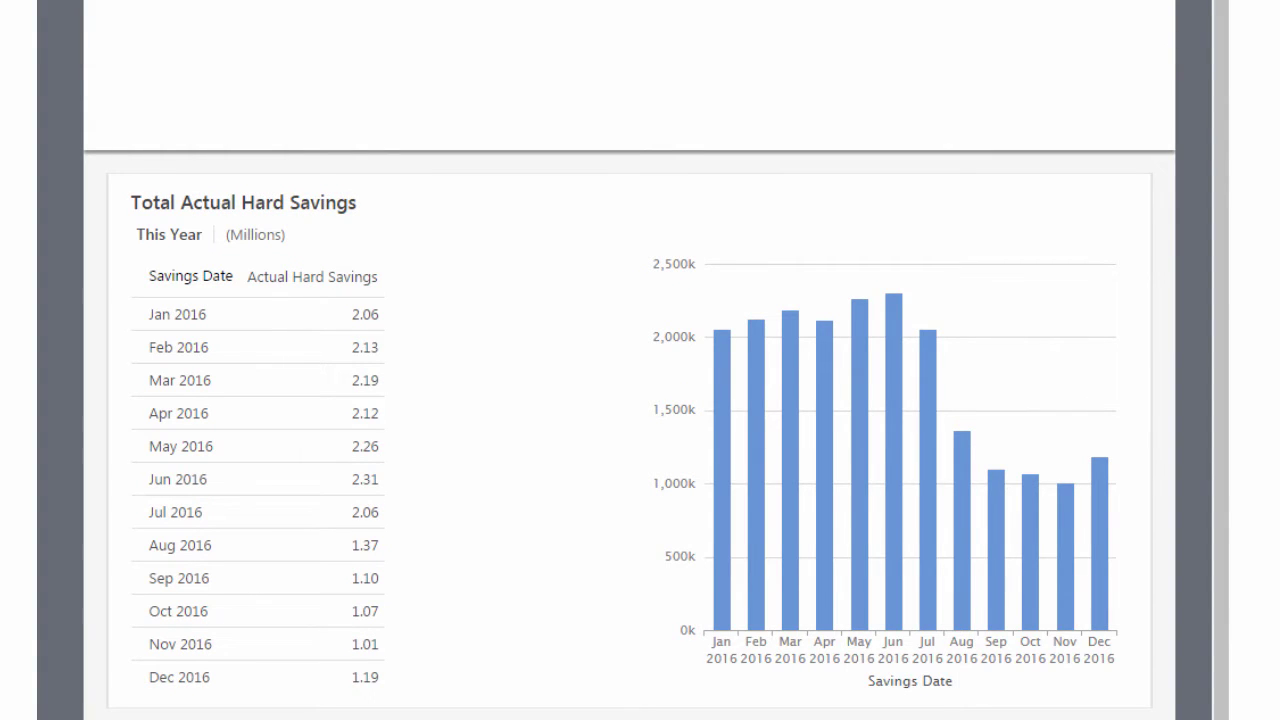
pyautogui.click(212, 160)
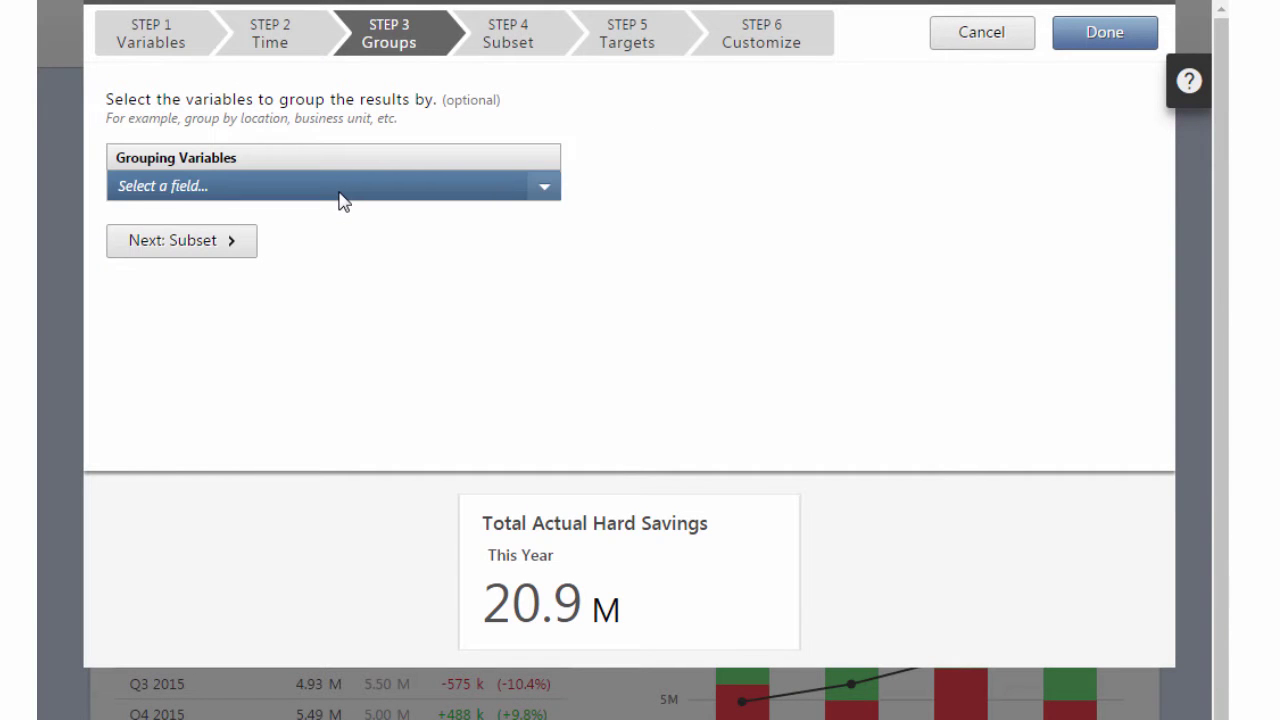
# Group the savings summary by Project Summary > Business Unit.
pyautogui.click(341, 186)
pyautogui.click(285, 228)
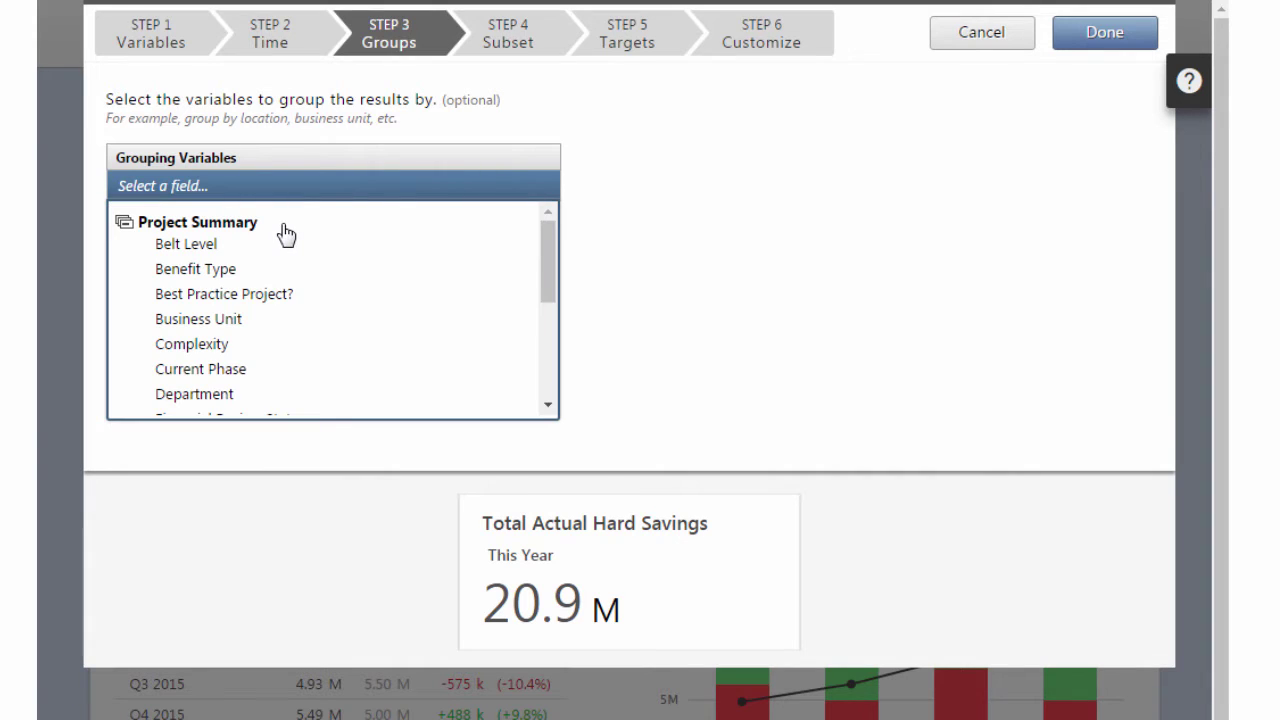
pyautogui.click(310, 324)
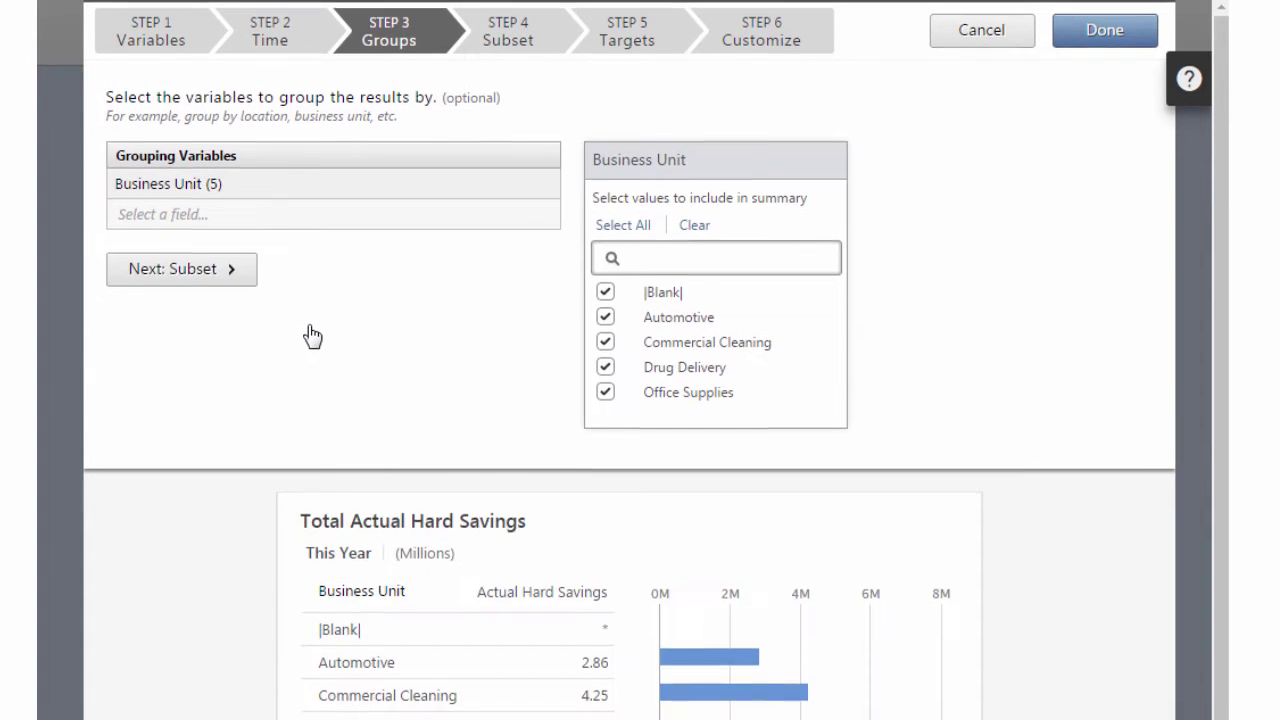
pyautogui.scroll(-1, 310, 280)
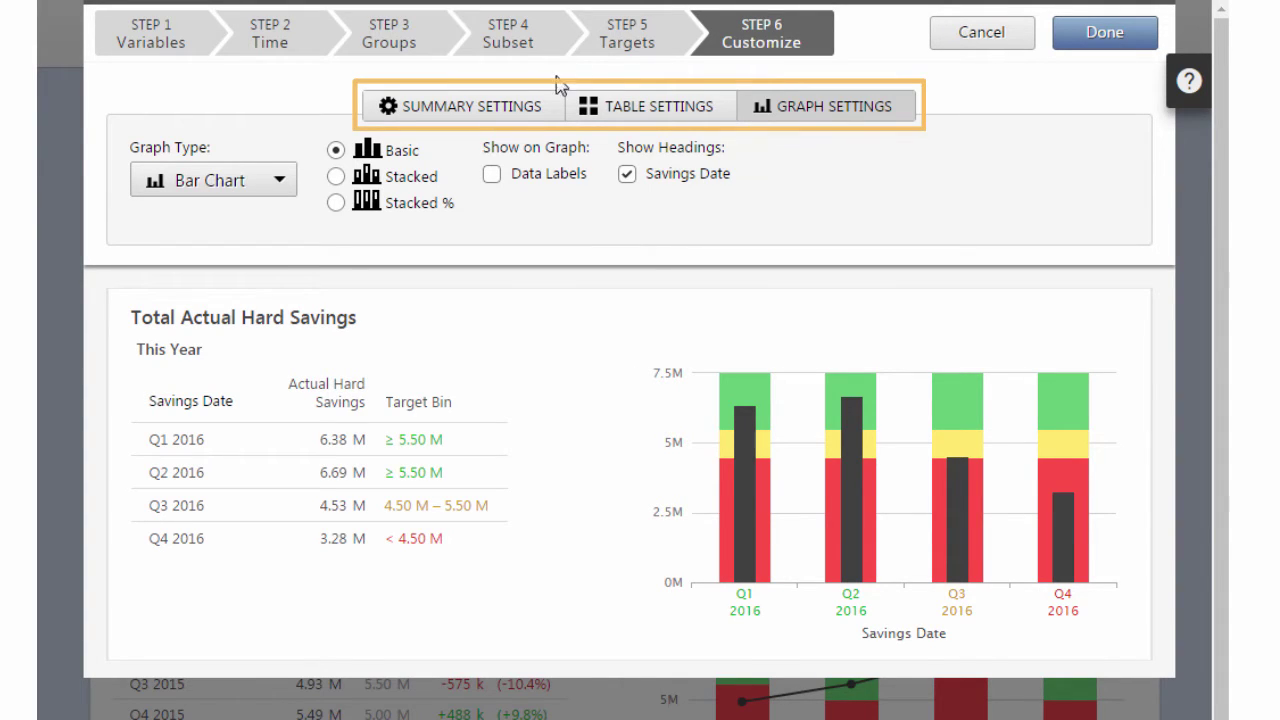
# Review the Summary Settings, Table Settings and Graph Settings options in turn.
pyautogui.click(557, 116)
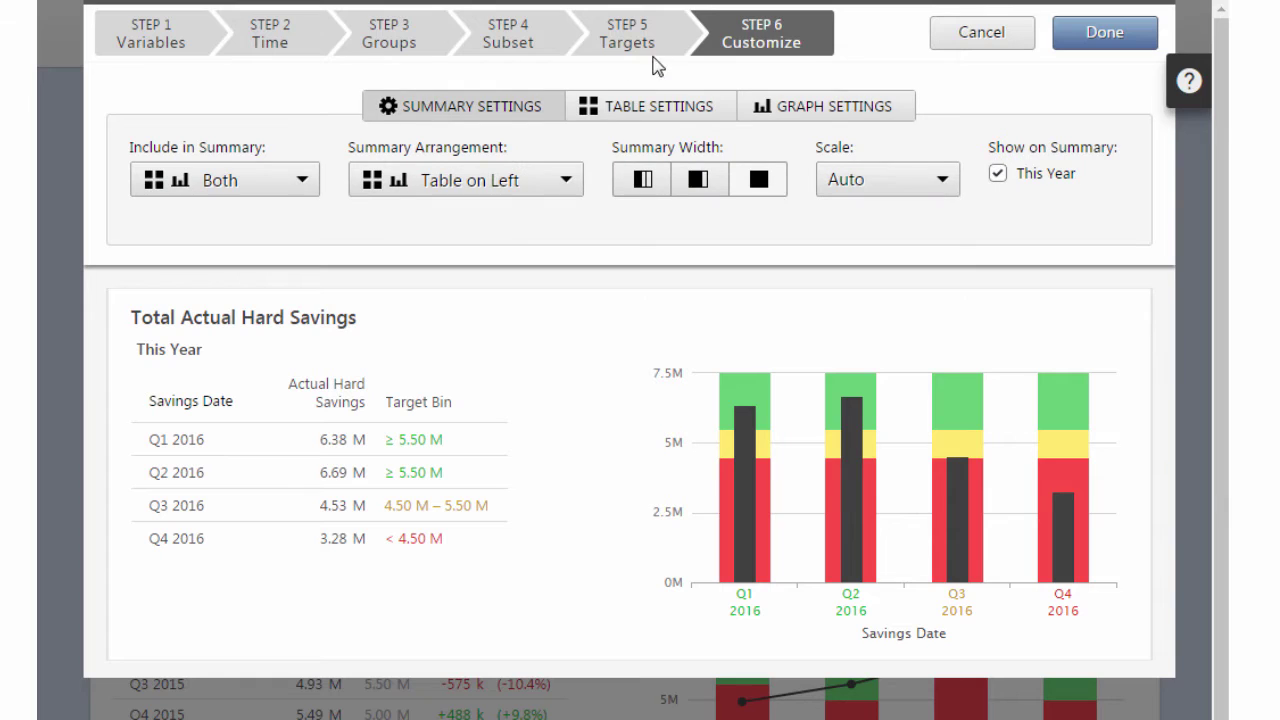
pyautogui.click(729, 118)
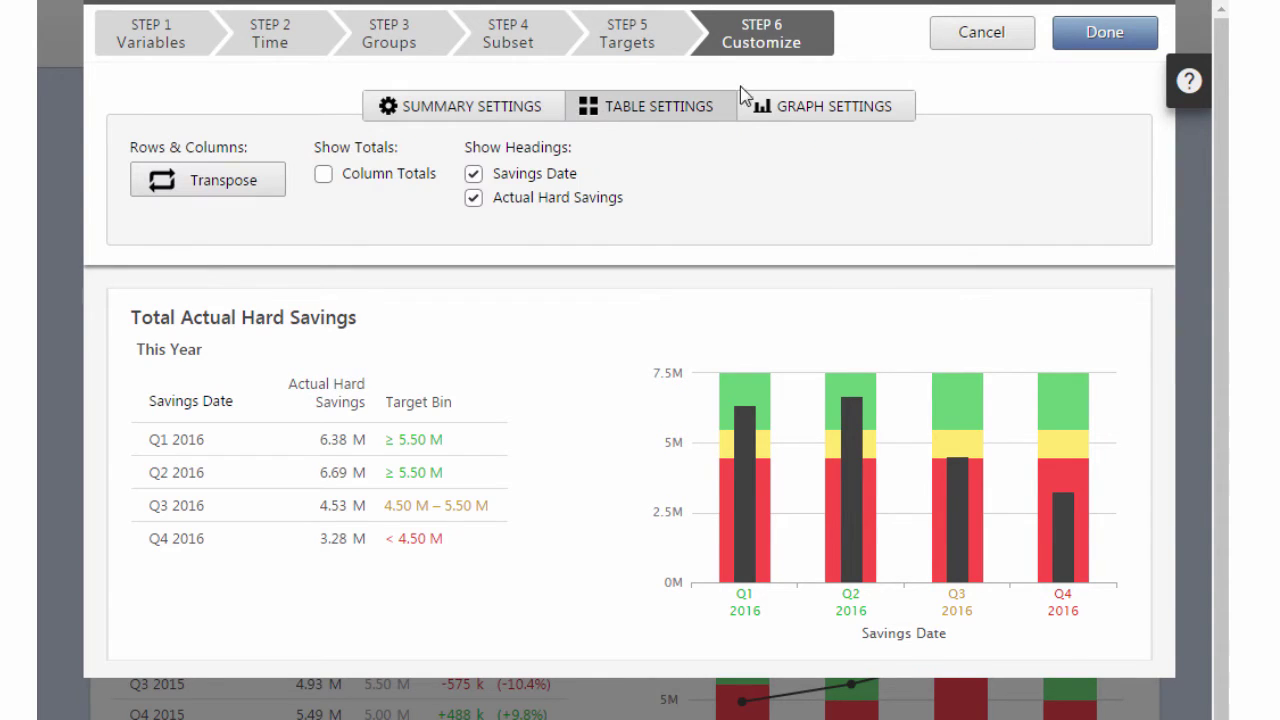
pyautogui.click(910, 118)
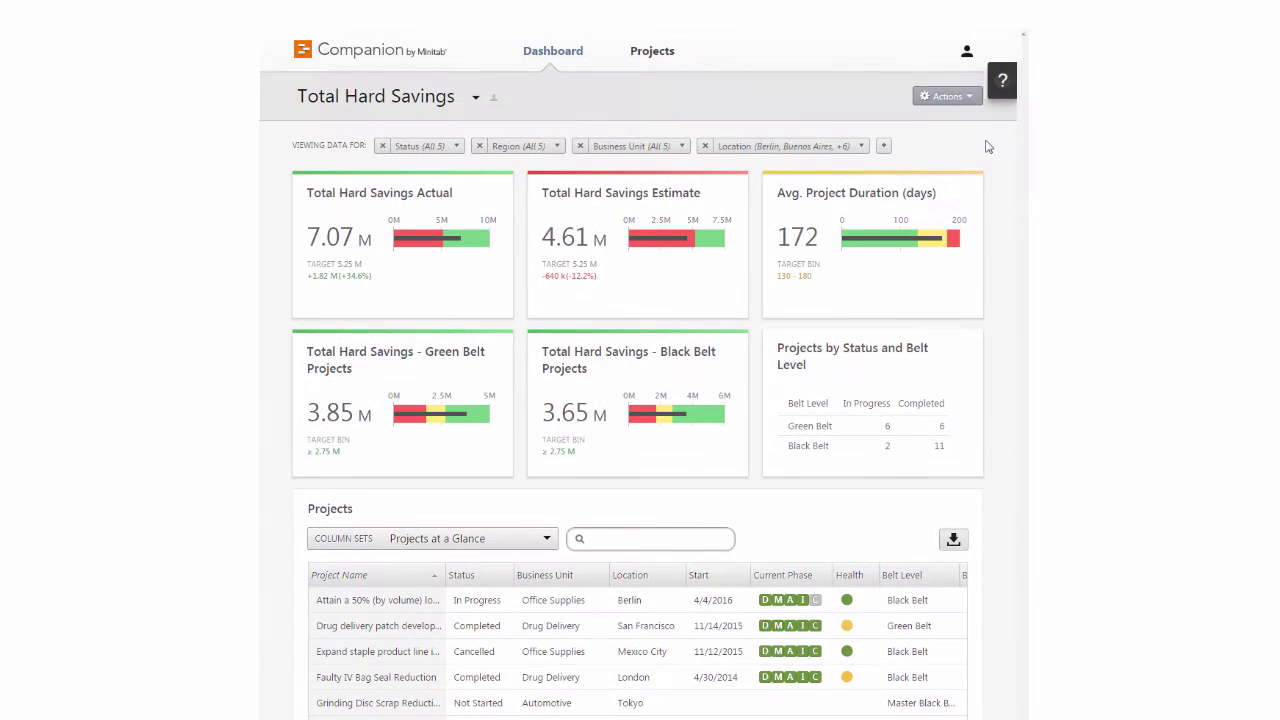
# Put the Total Hard Savings report into edit mode and add a new summary.
pyautogui.click(966, 98)
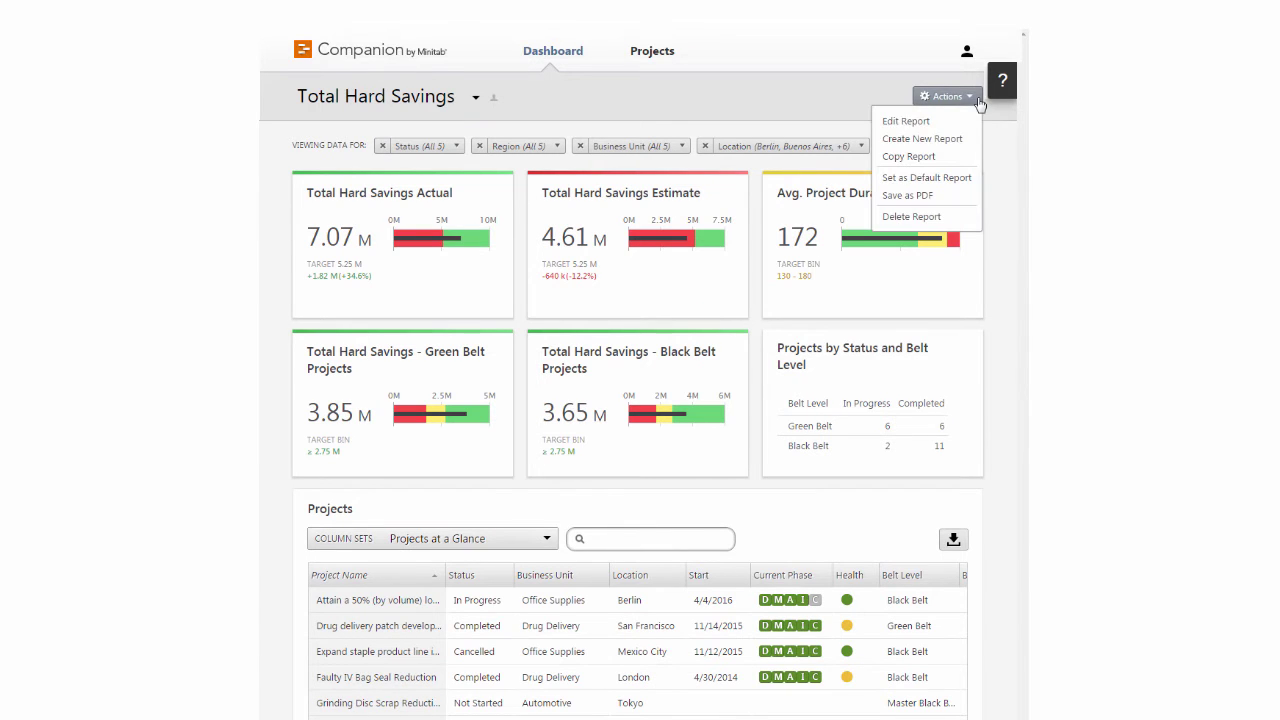
pyautogui.click(968, 127)
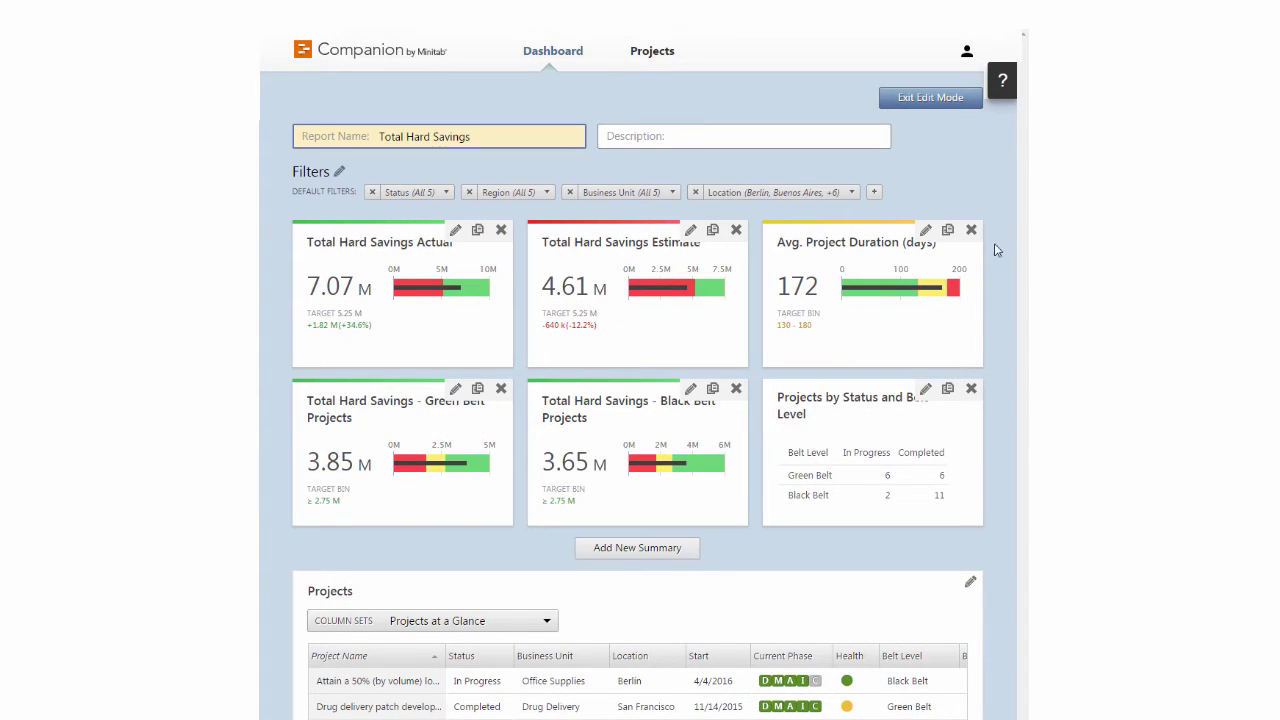
pyautogui.click(690, 549)
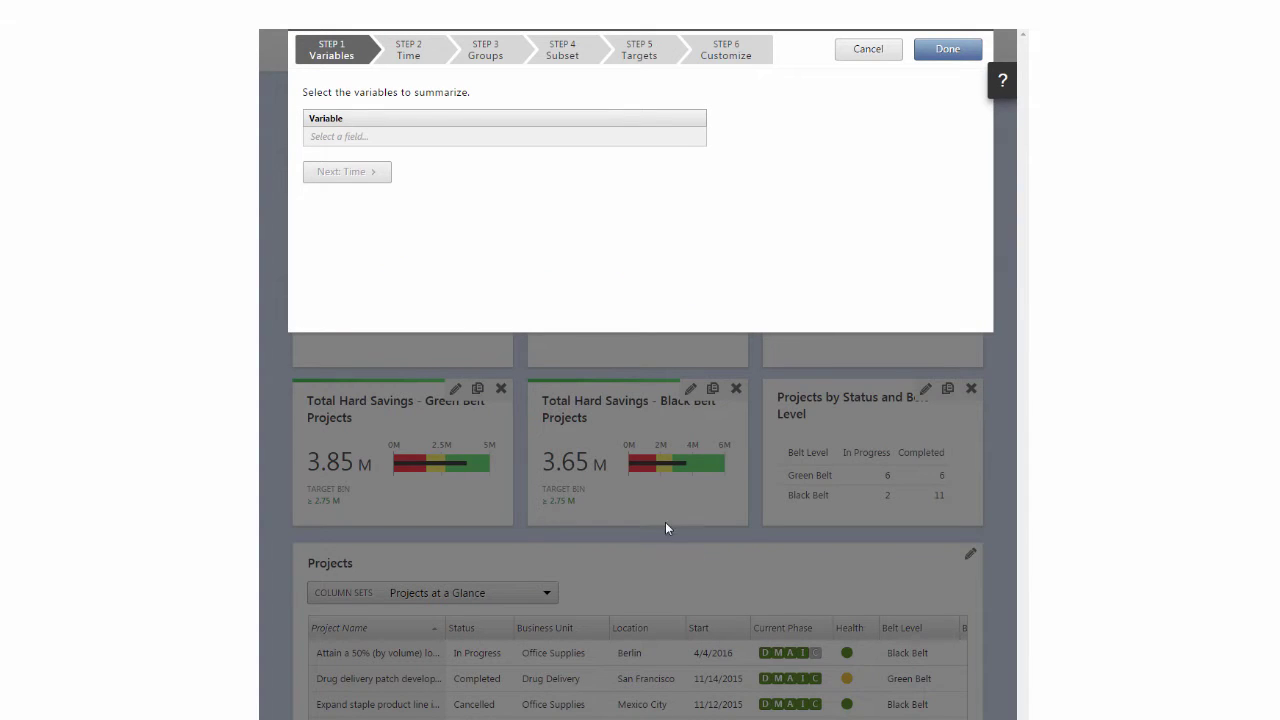
# Choose Monthly Financials > Actual Combined Savings as the variable, keeping the Sum function.
pyautogui.click(446, 144)
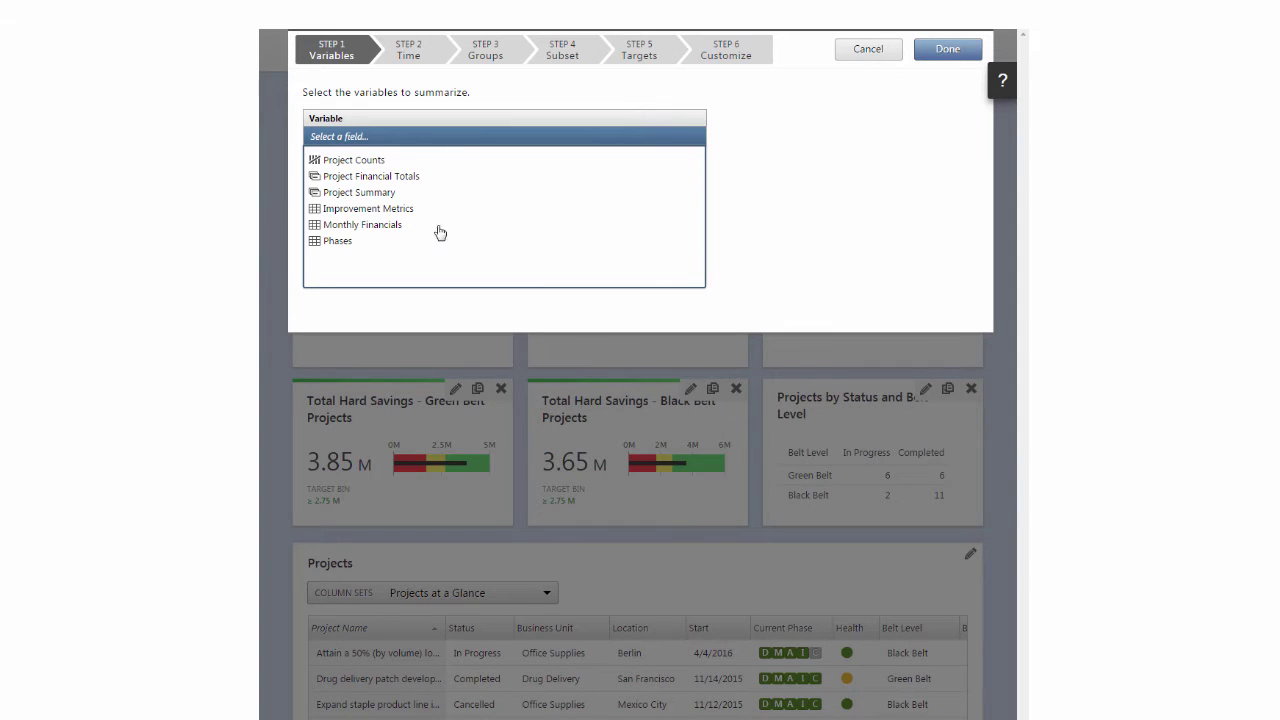
pyautogui.click(396, 226)
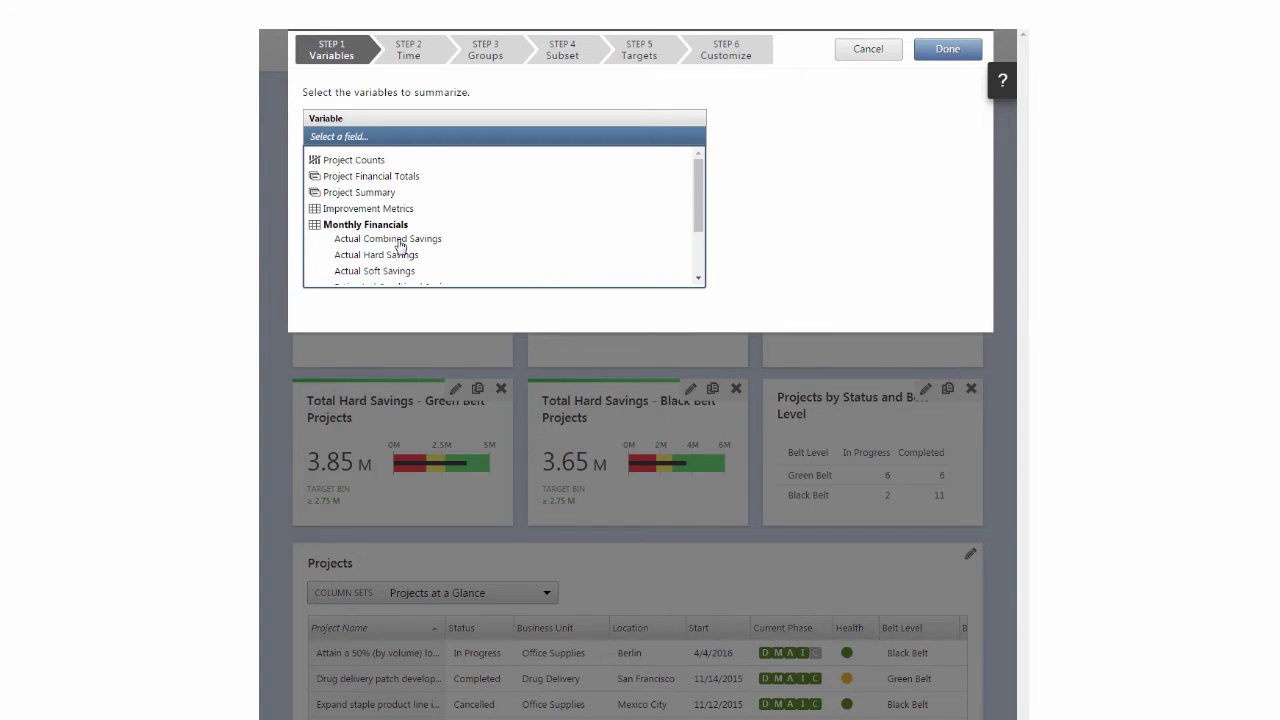
pyautogui.click(400, 240)
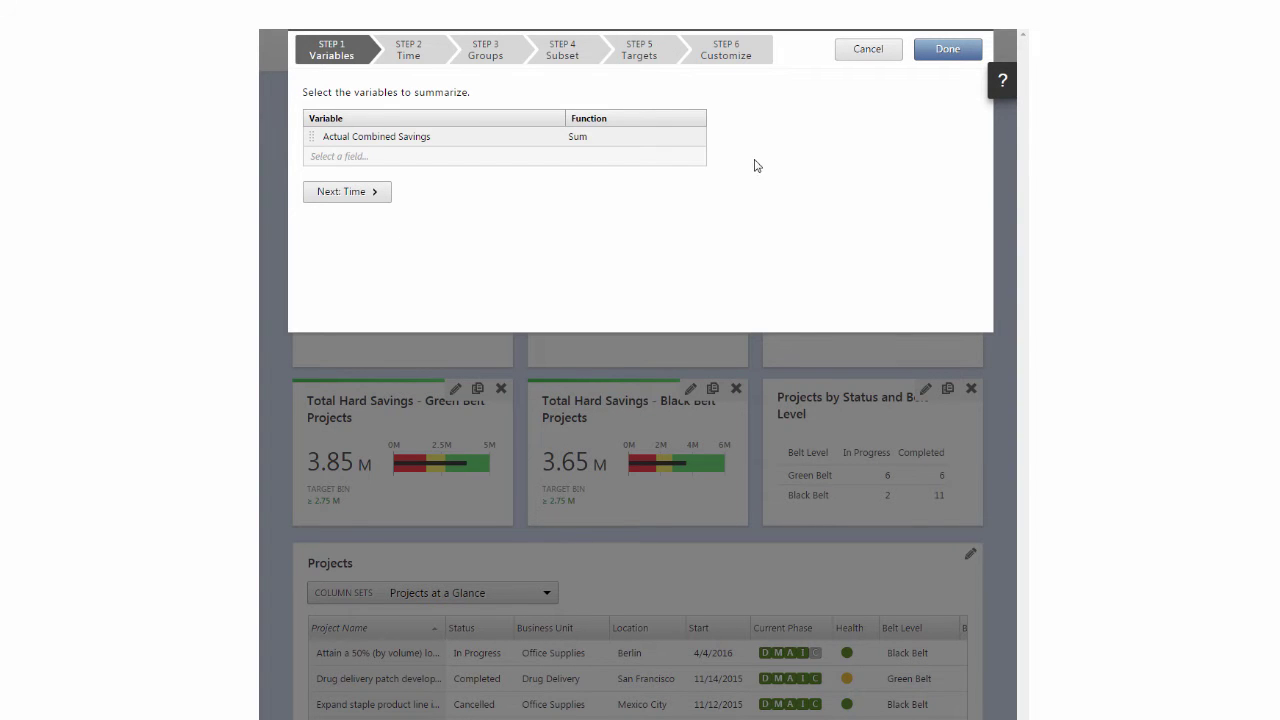
pyautogui.click(677, 147)
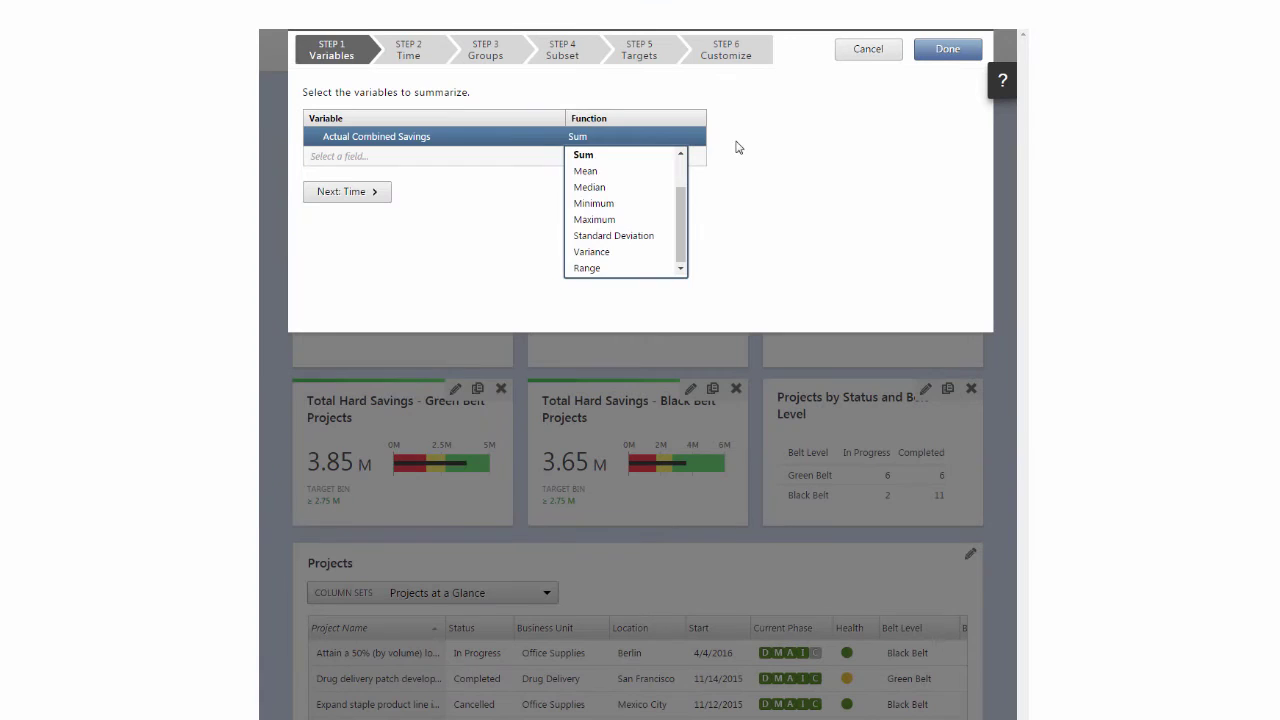
pyautogui.click(737, 147)
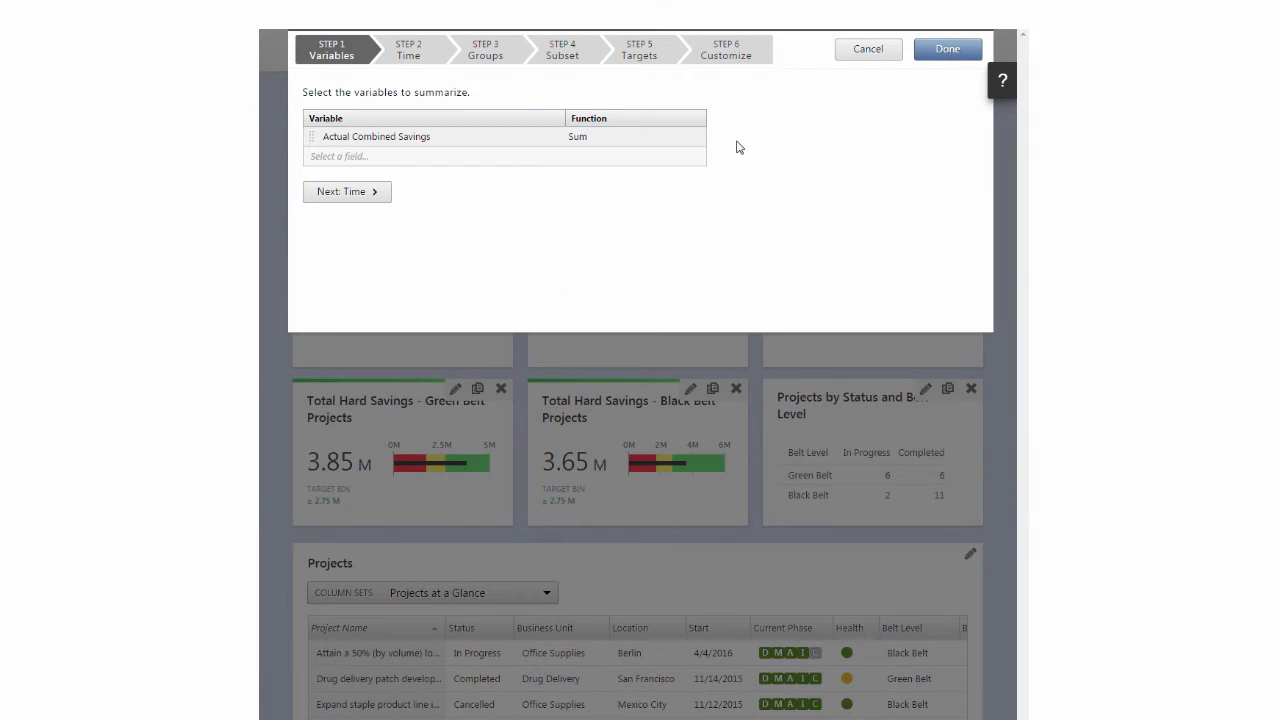
# Show combined savings as a non-cumulative trend over time.
pyautogui.click(438, 70)
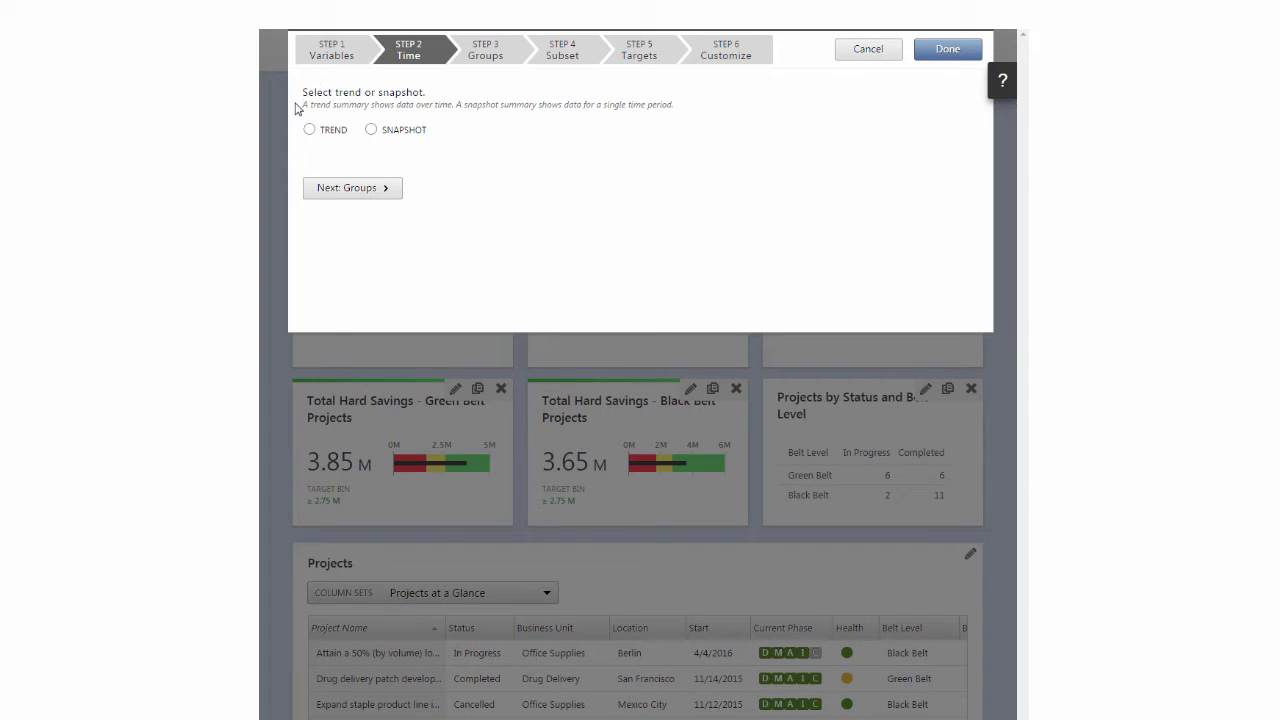
pyautogui.click(310, 131)
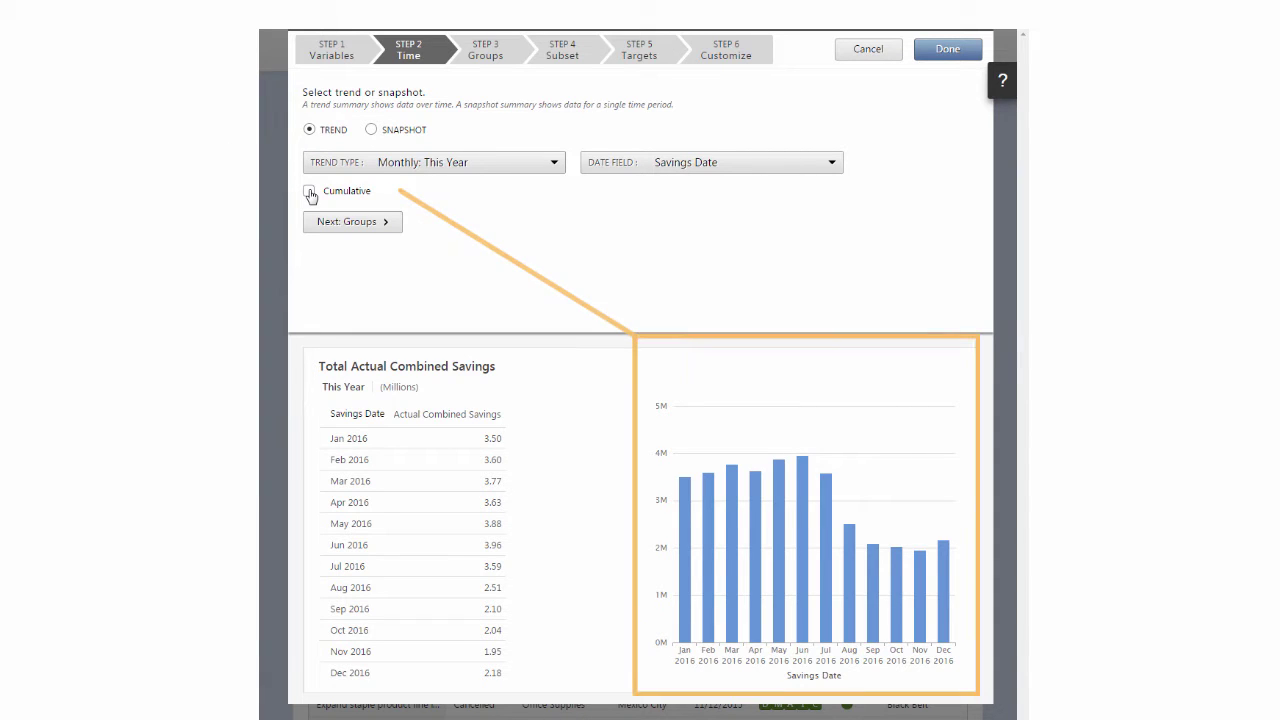
pyautogui.click(310, 192)
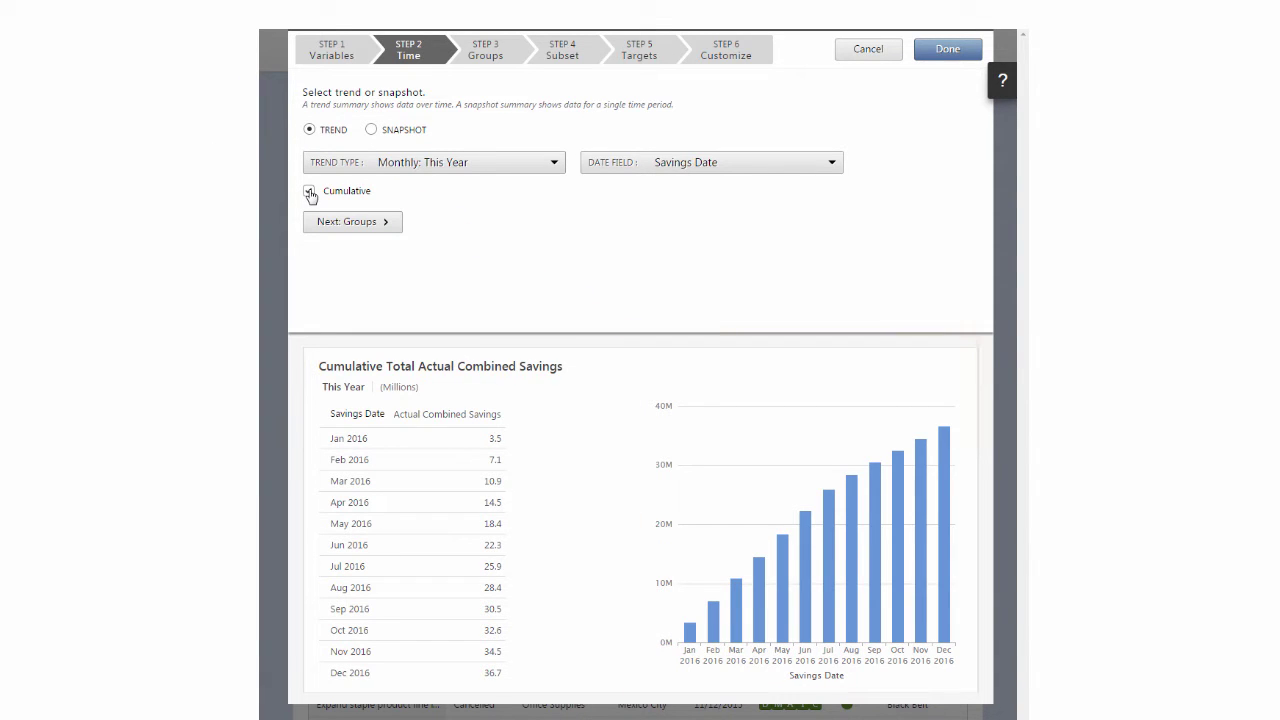
pyautogui.click(310, 192)
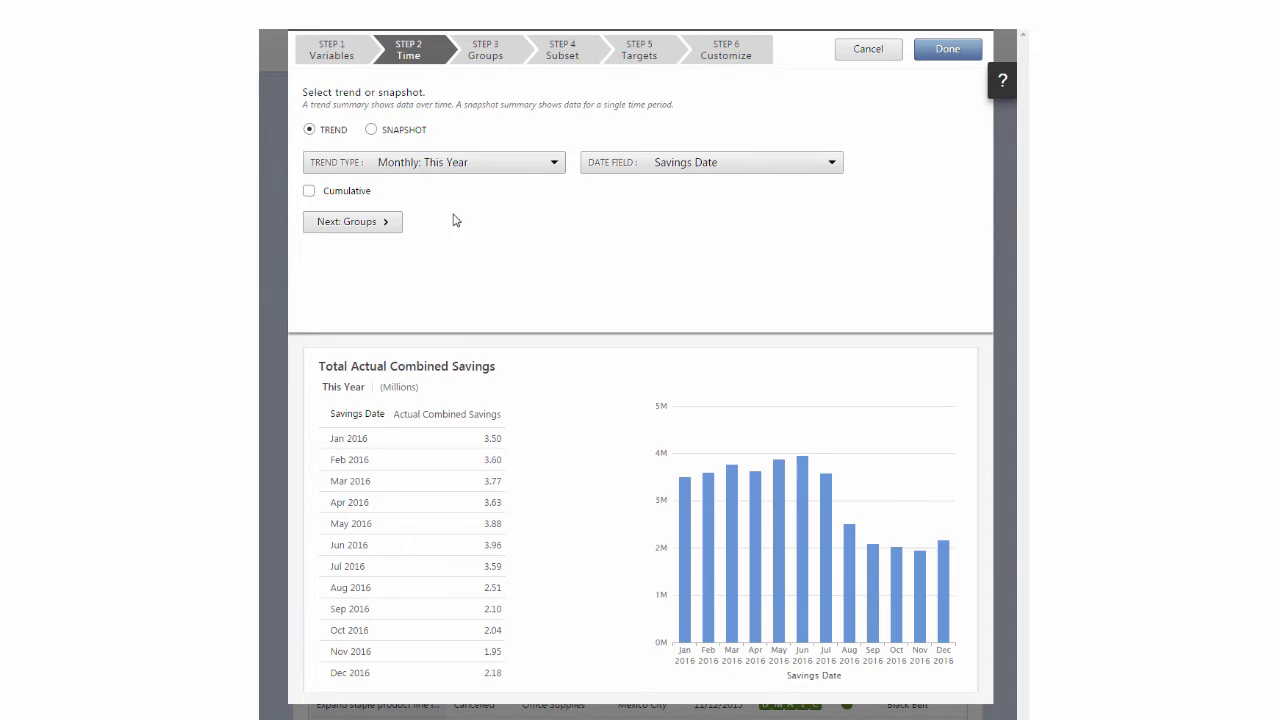
# Set Trend Type to Monthly: Past and Future with 0 future months.
pyautogui.click(556, 166)
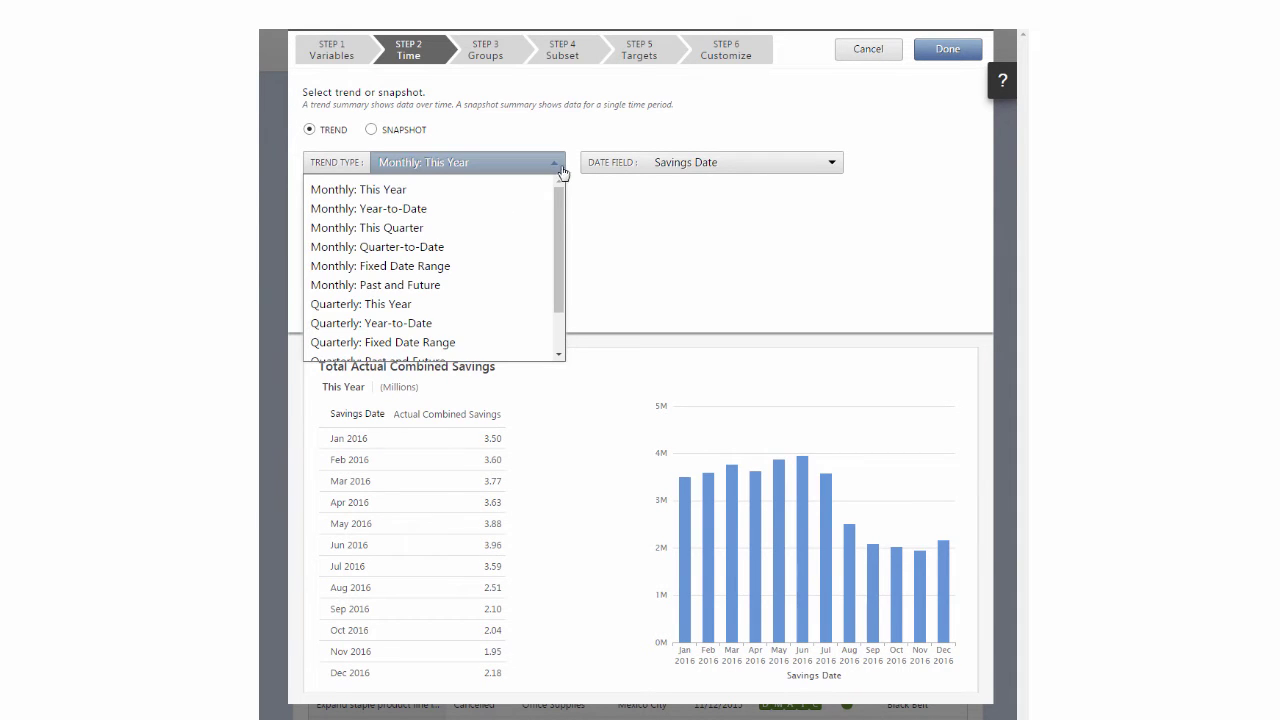
pyautogui.click(549, 286)
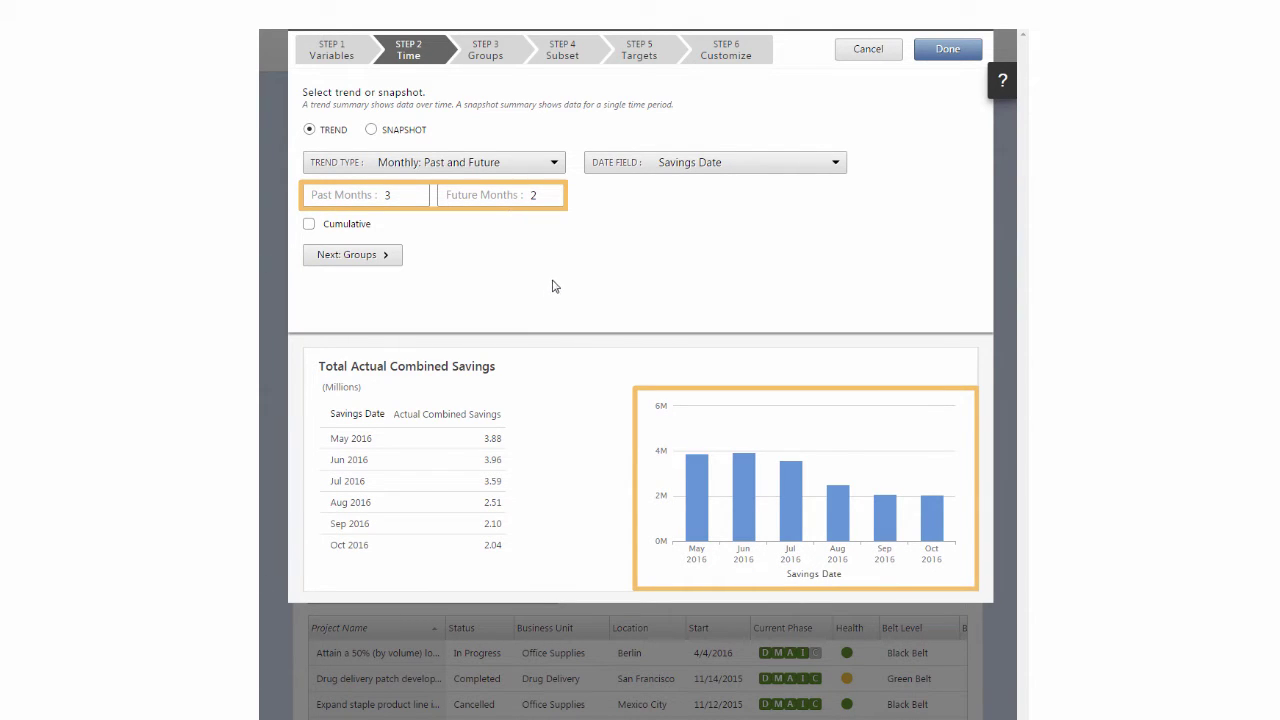
pyautogui.doubleClick(533, 195)
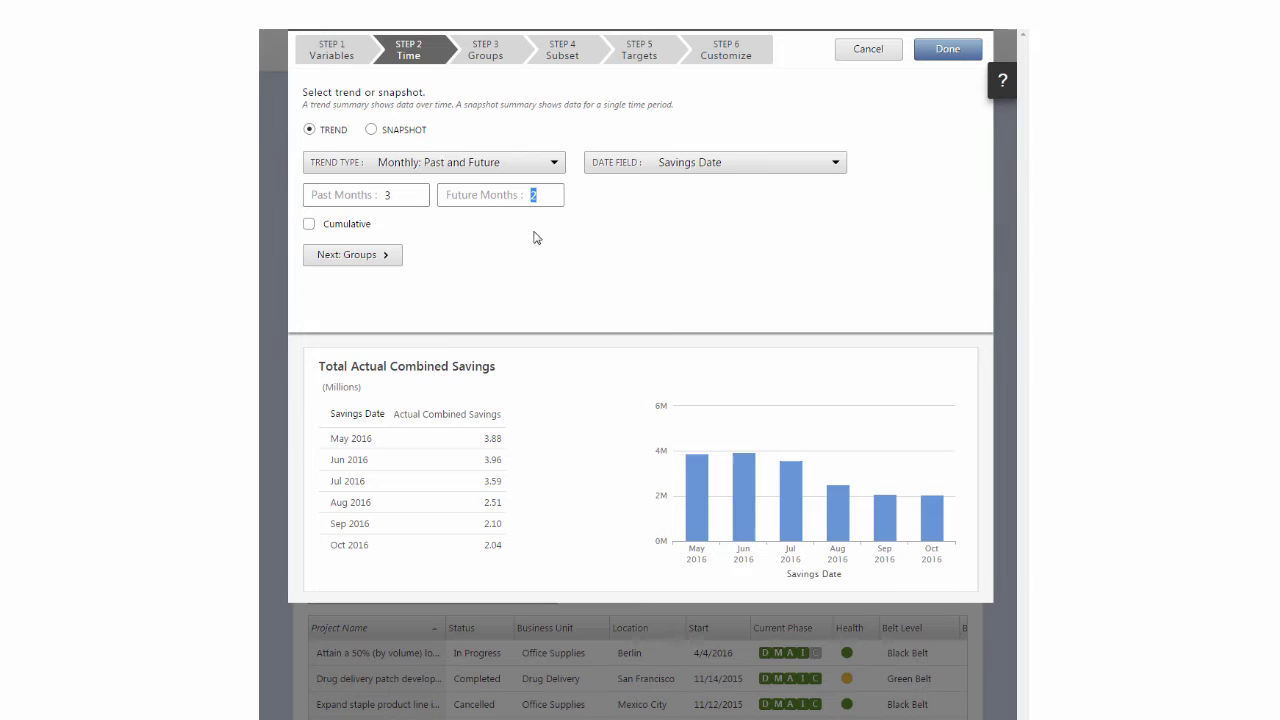
pyautogui.write('0')
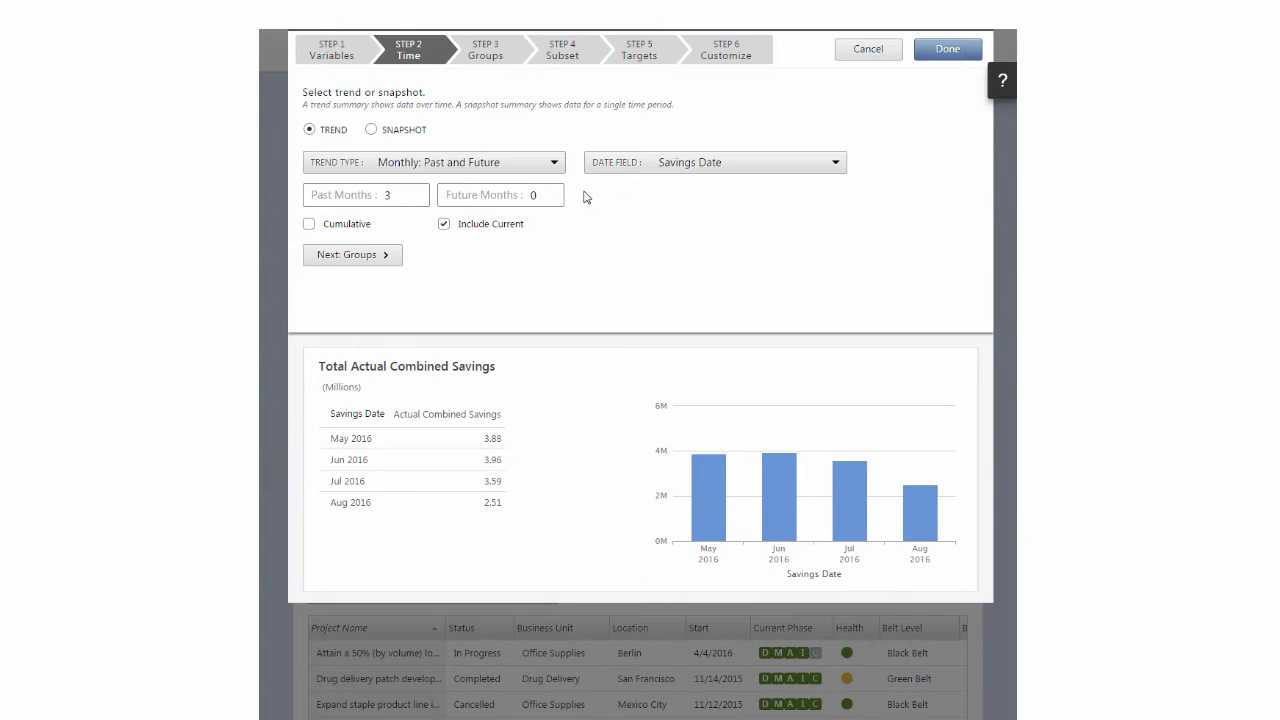
# Group by Project Summary > Business Unit, excluding the [Blank] unit.
pyautogui.click(521, 63)
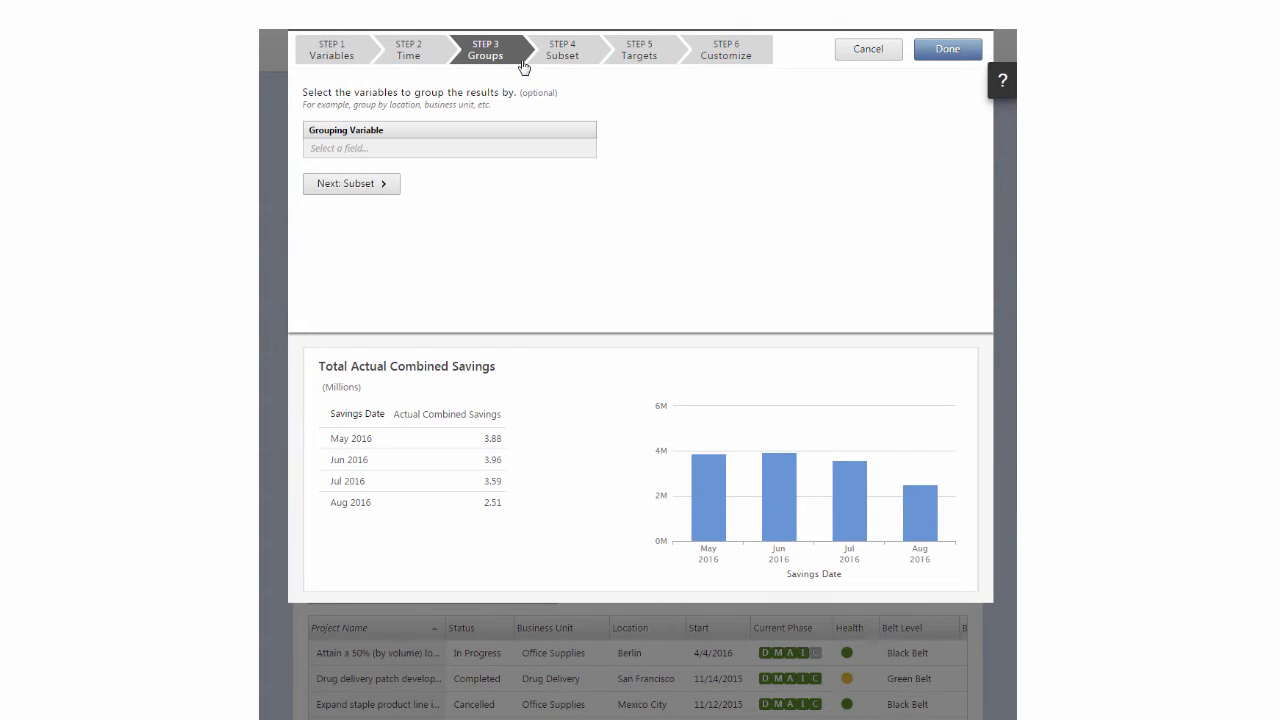
pyautogui.click(432, 155)
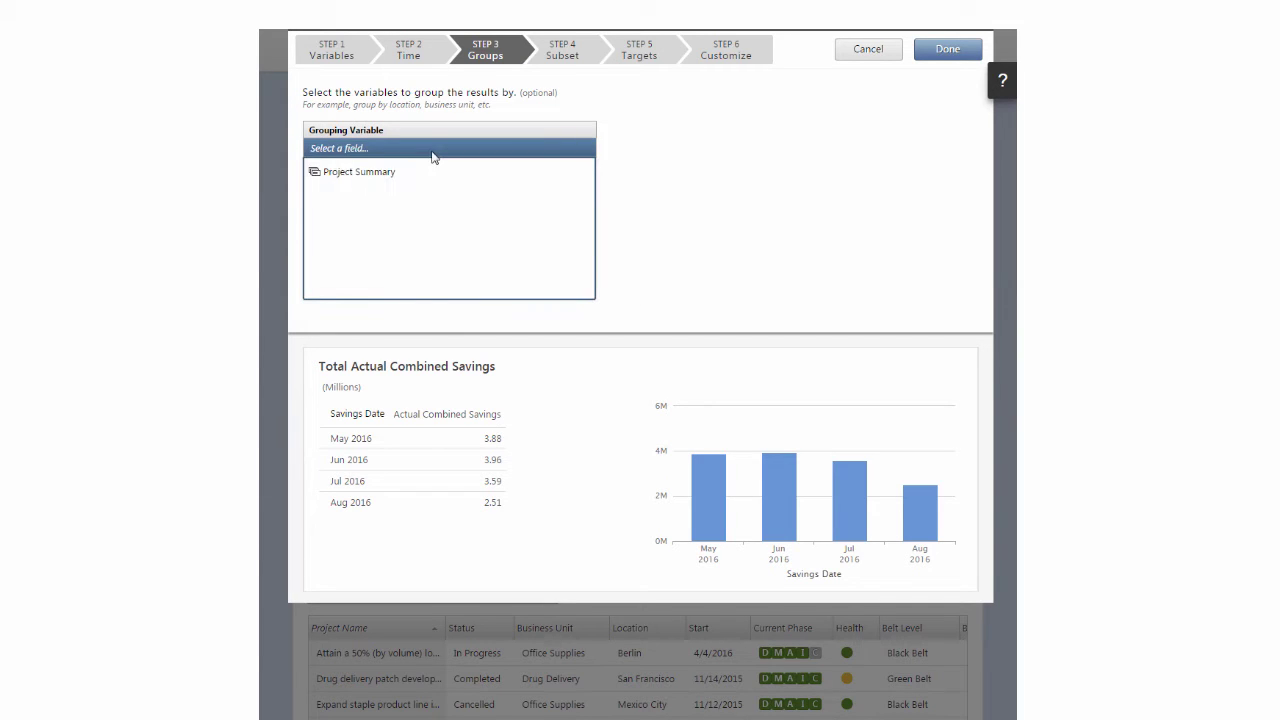
pyautogui.click(381, 172)
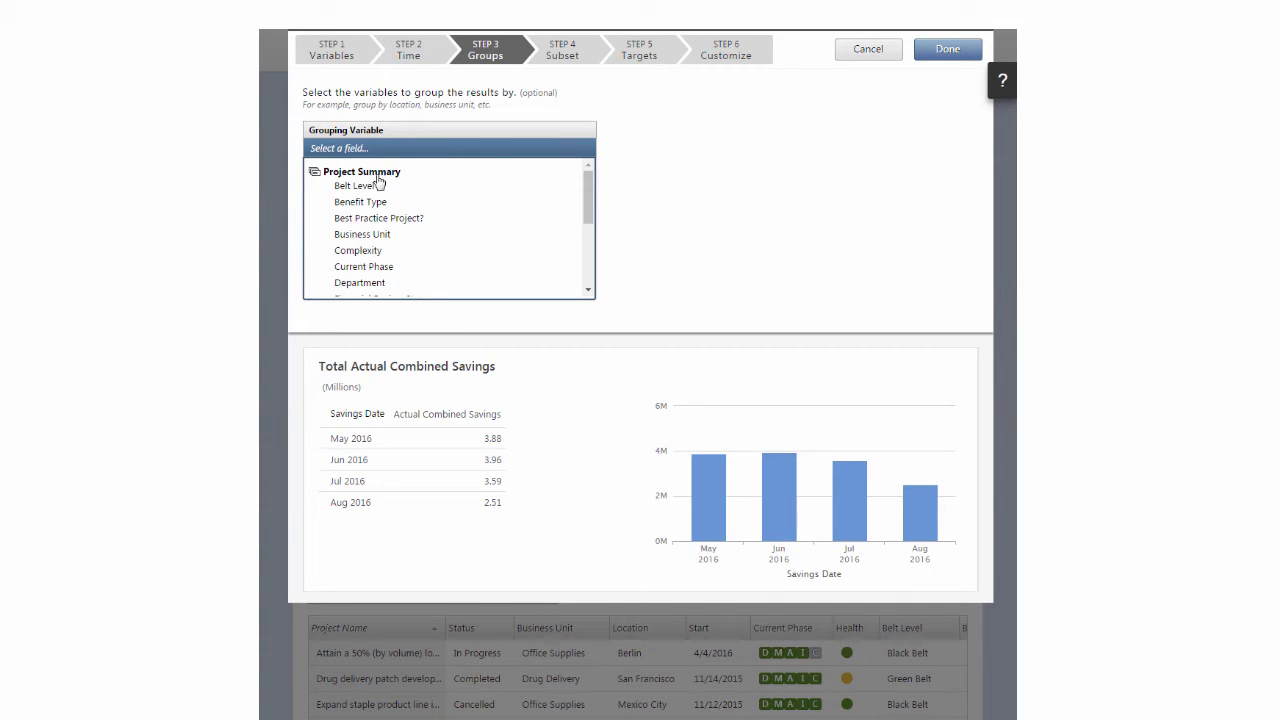
pyautogui.click(373, 240)
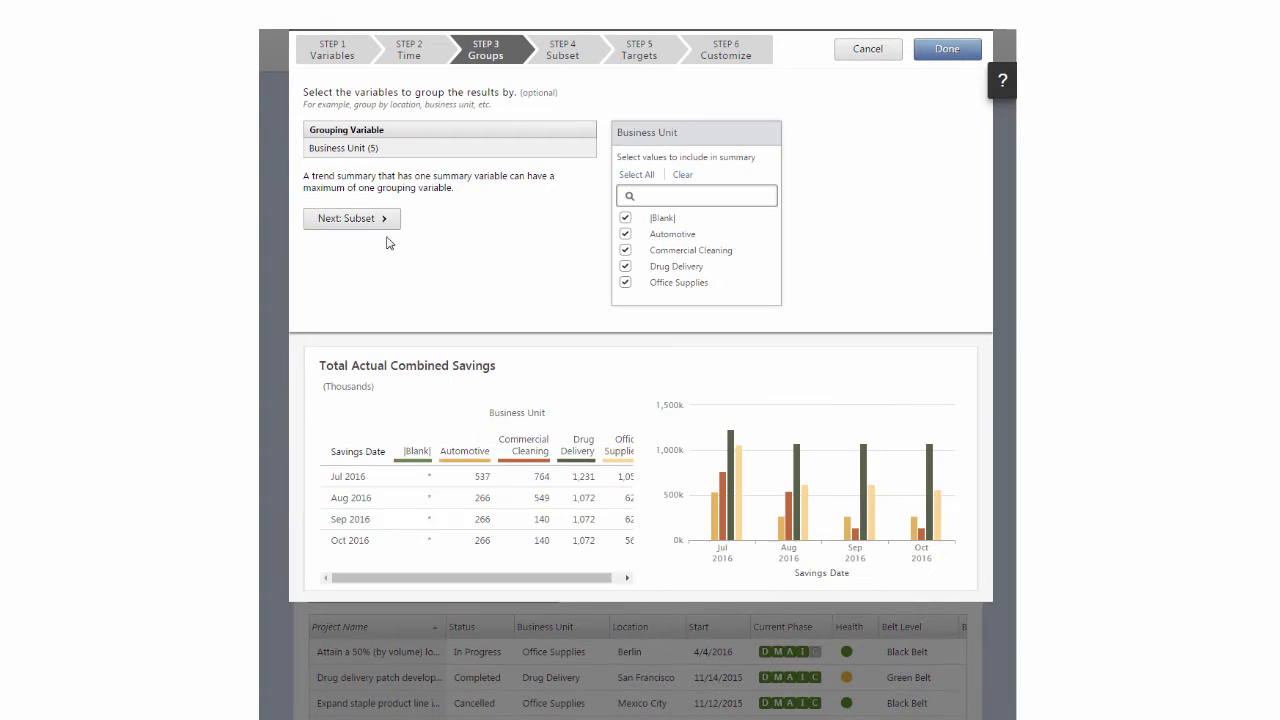
pyautogui.click(625, 219)
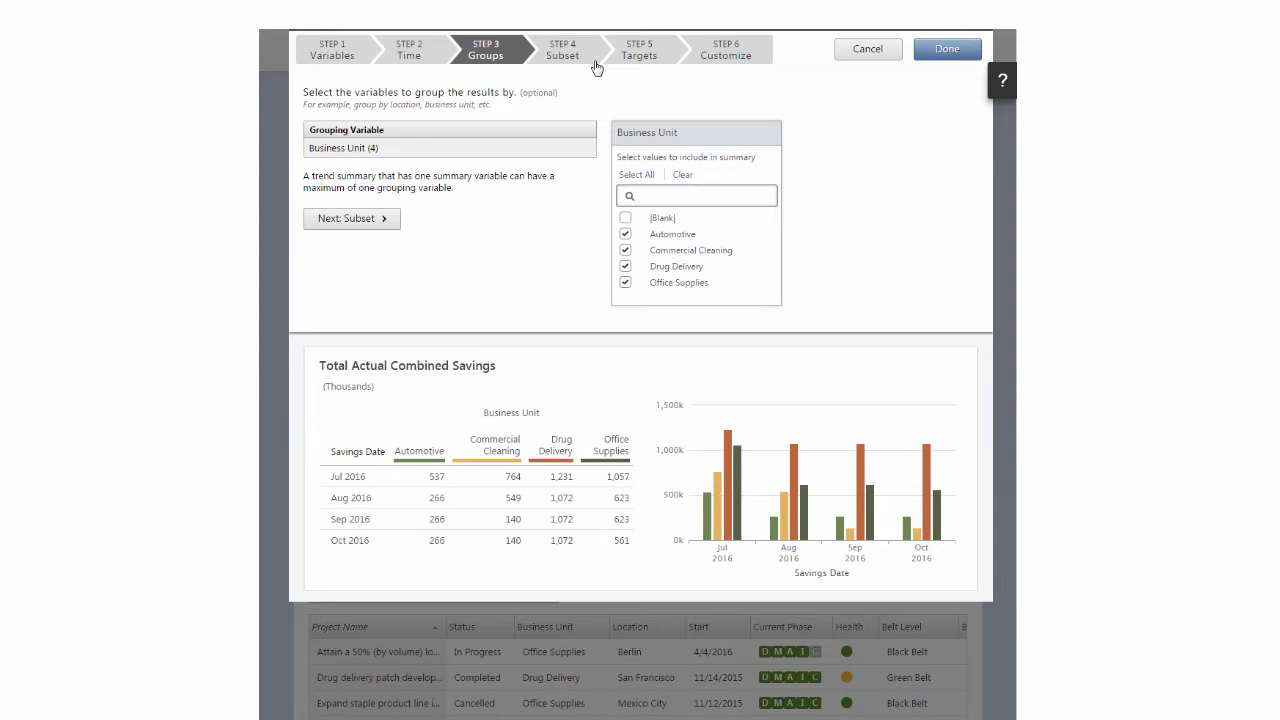
# Set Green/Yellow/Red Higher is Better targets in Thousands with thresholds 250 and 500.
pyautogui.click(671, 67)
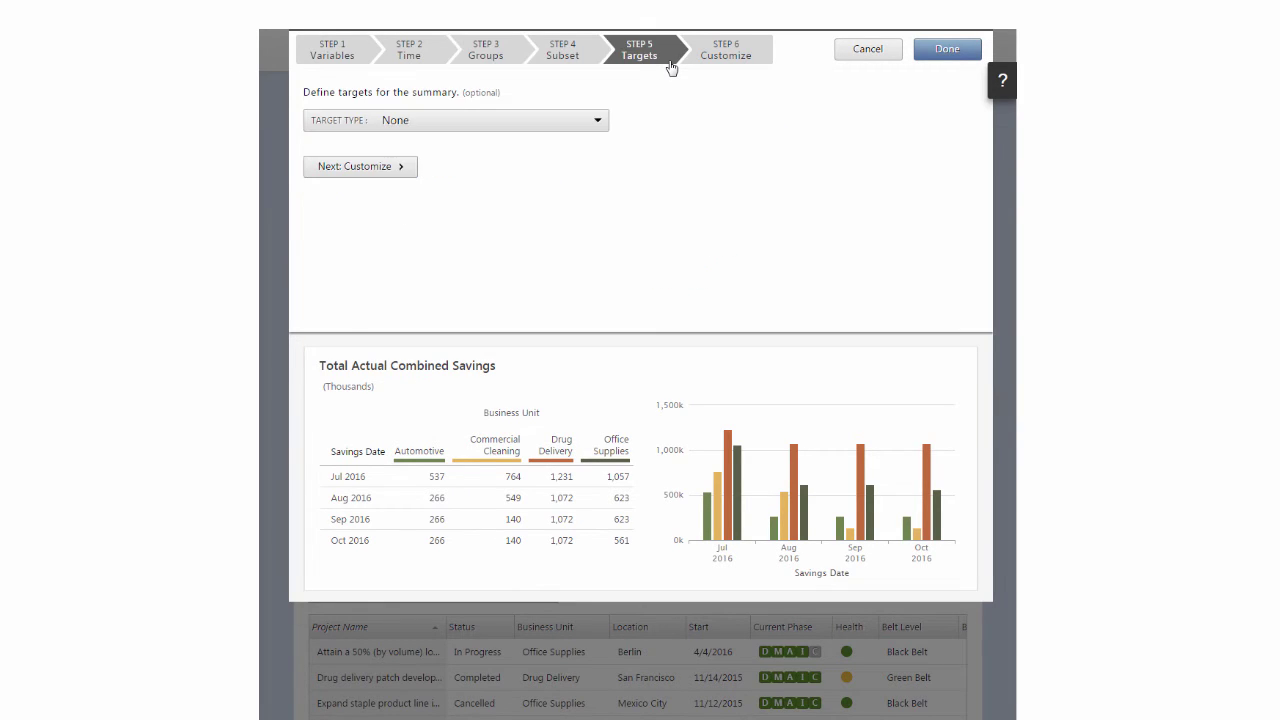
pyautogui.click(601, 122)
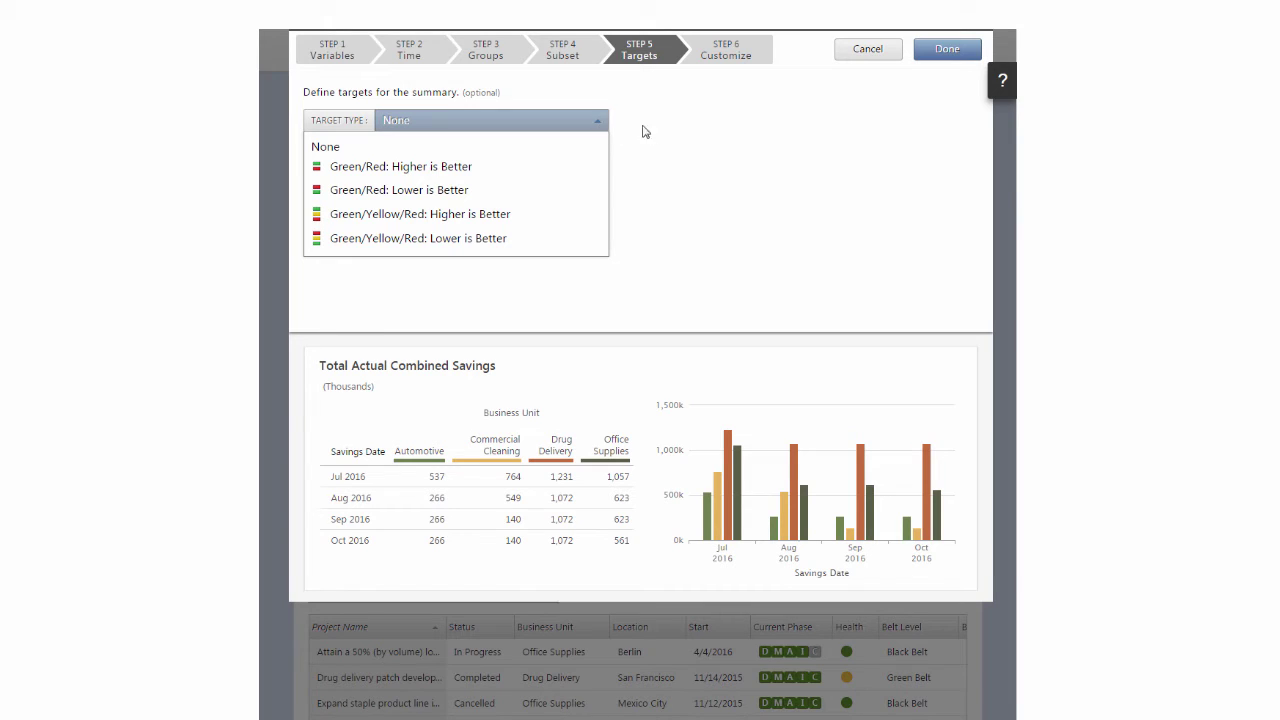
pyautogui.click(593, 226)
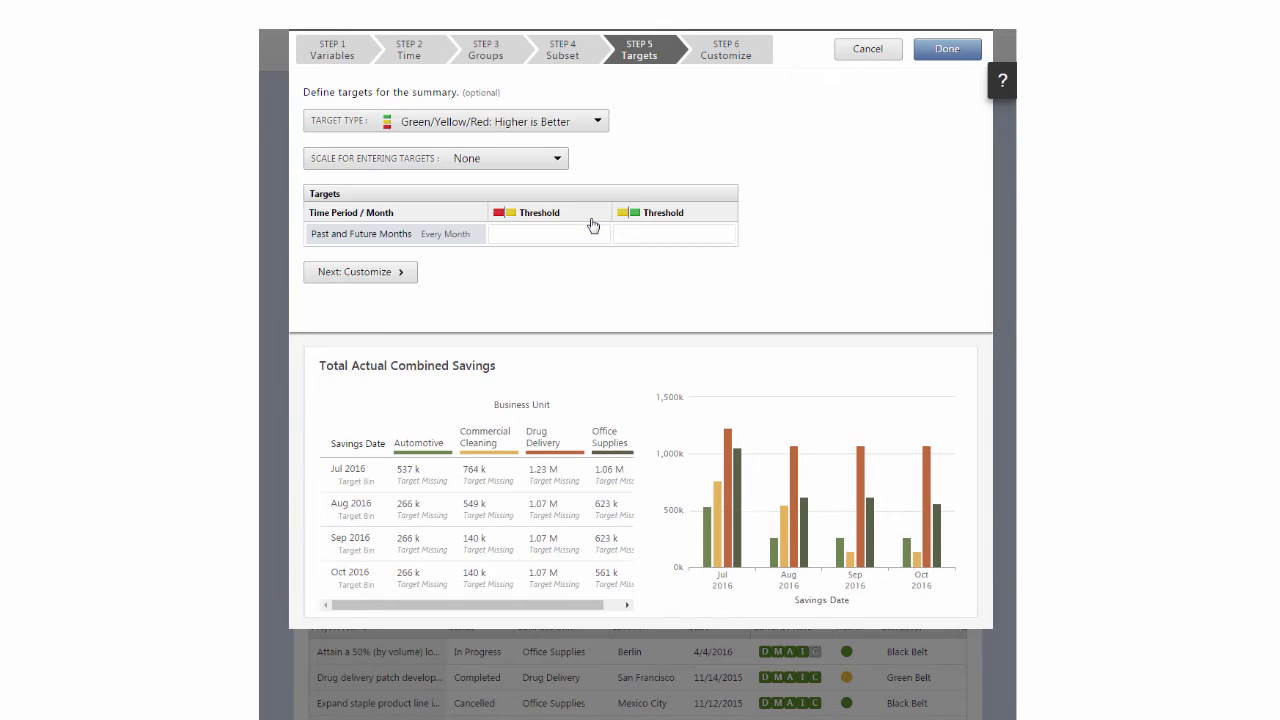
pyautogui.click(559, 166)
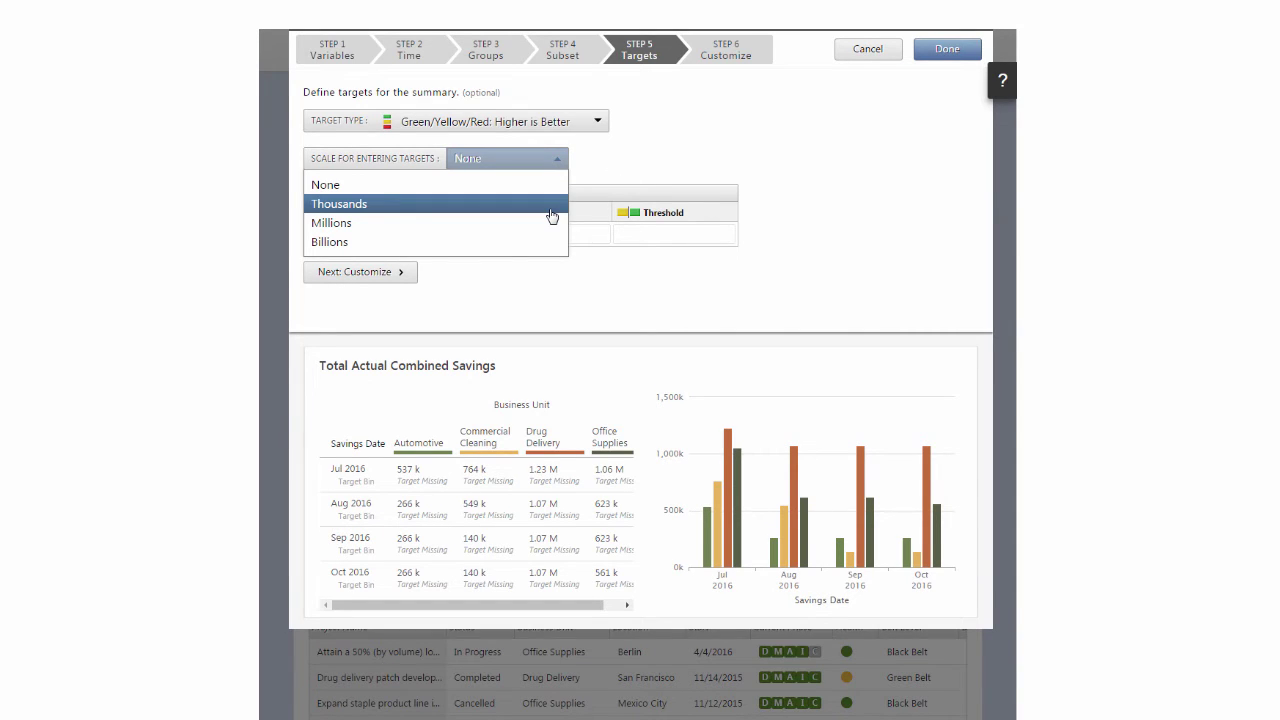
pyautogui.click(551, 204)
pyautogui.click(541, 233)
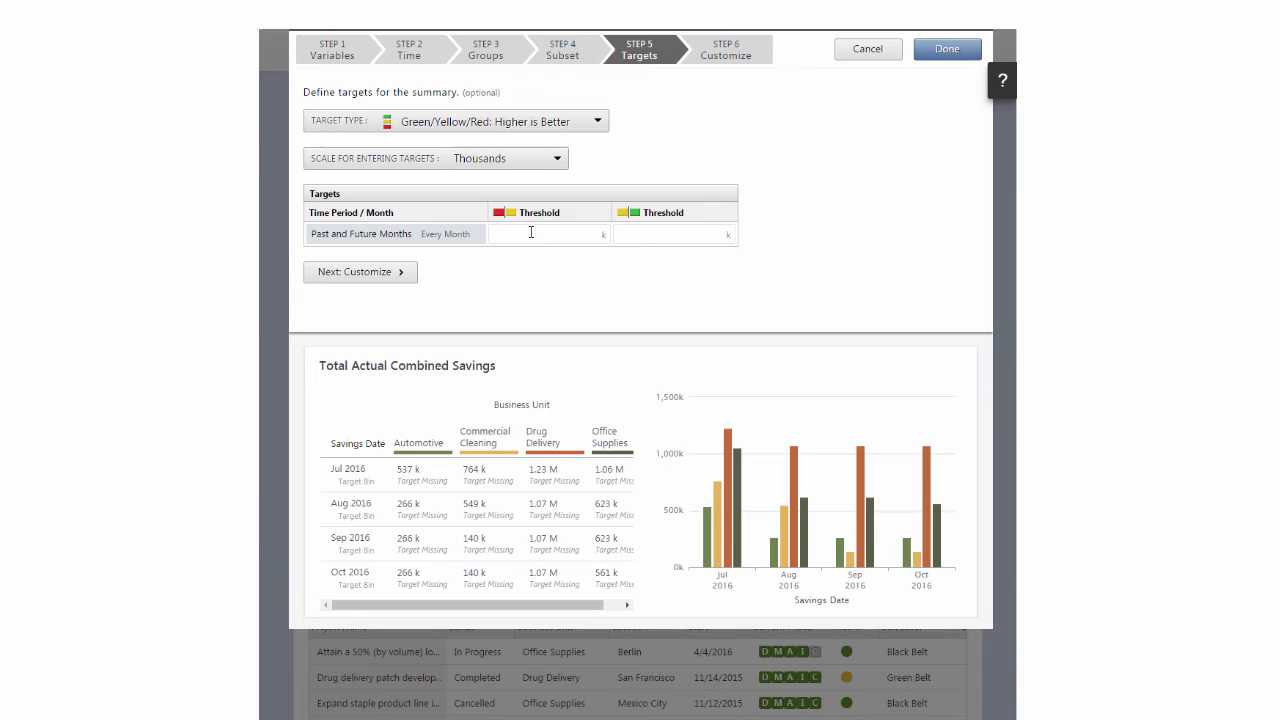
pyautogui.write('250')
pyautogui.press('Tab')
pyautogui.write('500')
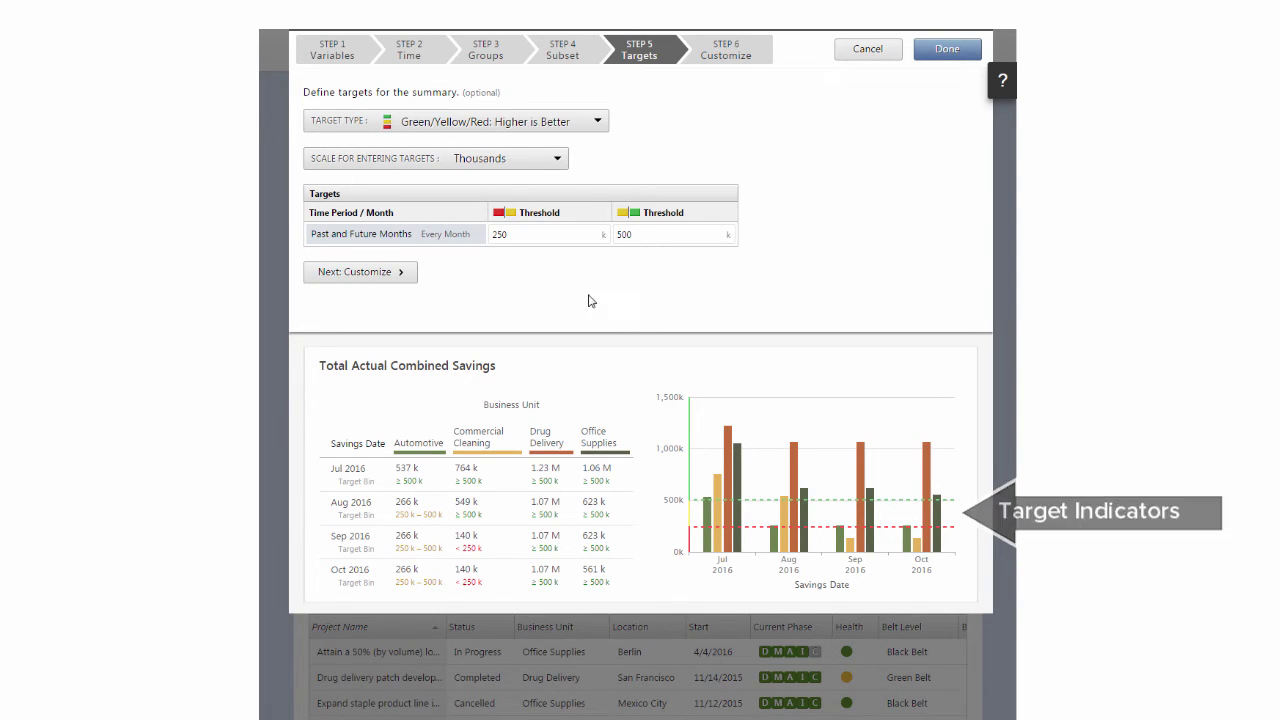
# Set the summary display scale to Thousands.
pyautogui.click(760, 62)
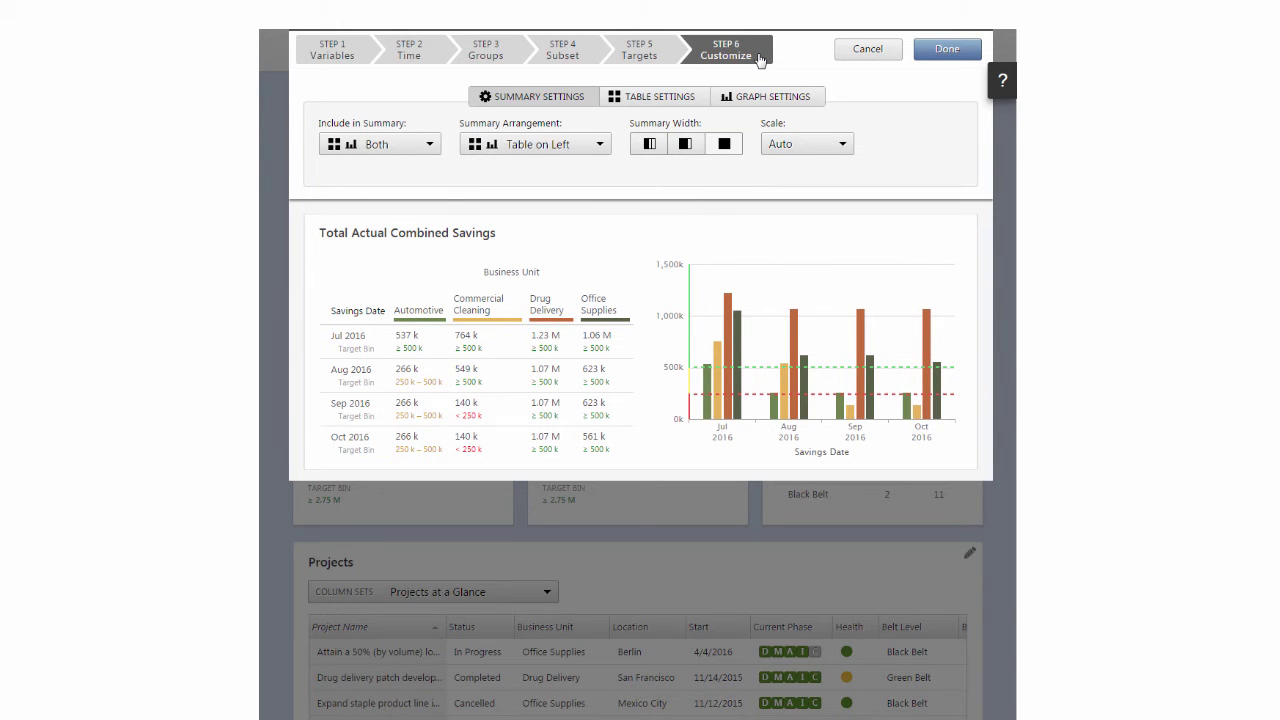
pyautogui.click(848, 147)
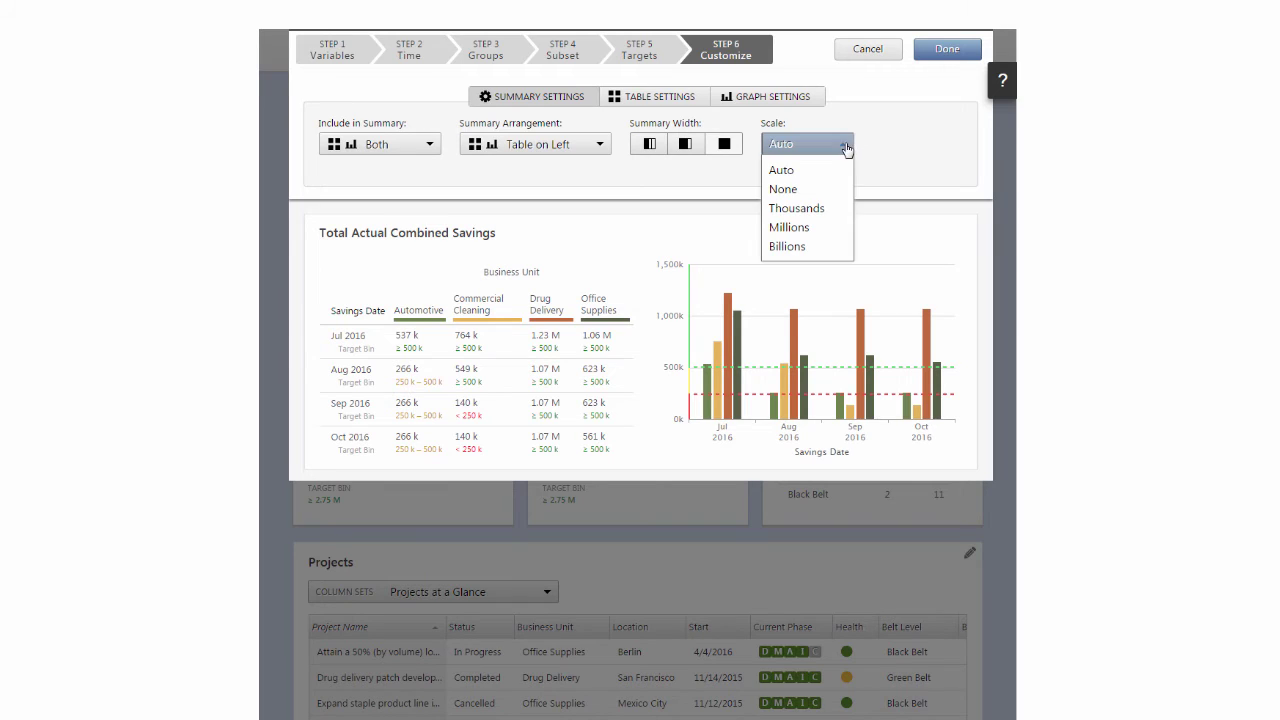
pyautogui.click(847, 210)
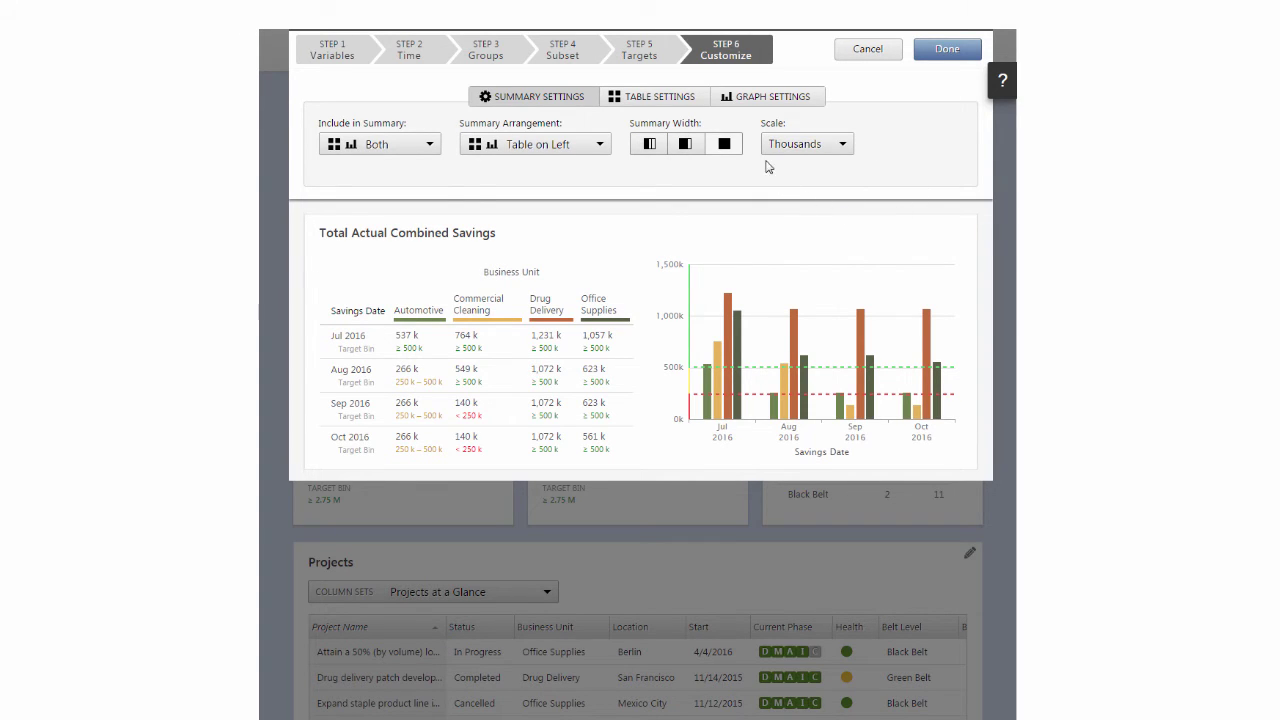
# Add row totals, hide the Savings Date and Business Unit headings, and transpose the table.
pyautogui.click(703, 104)
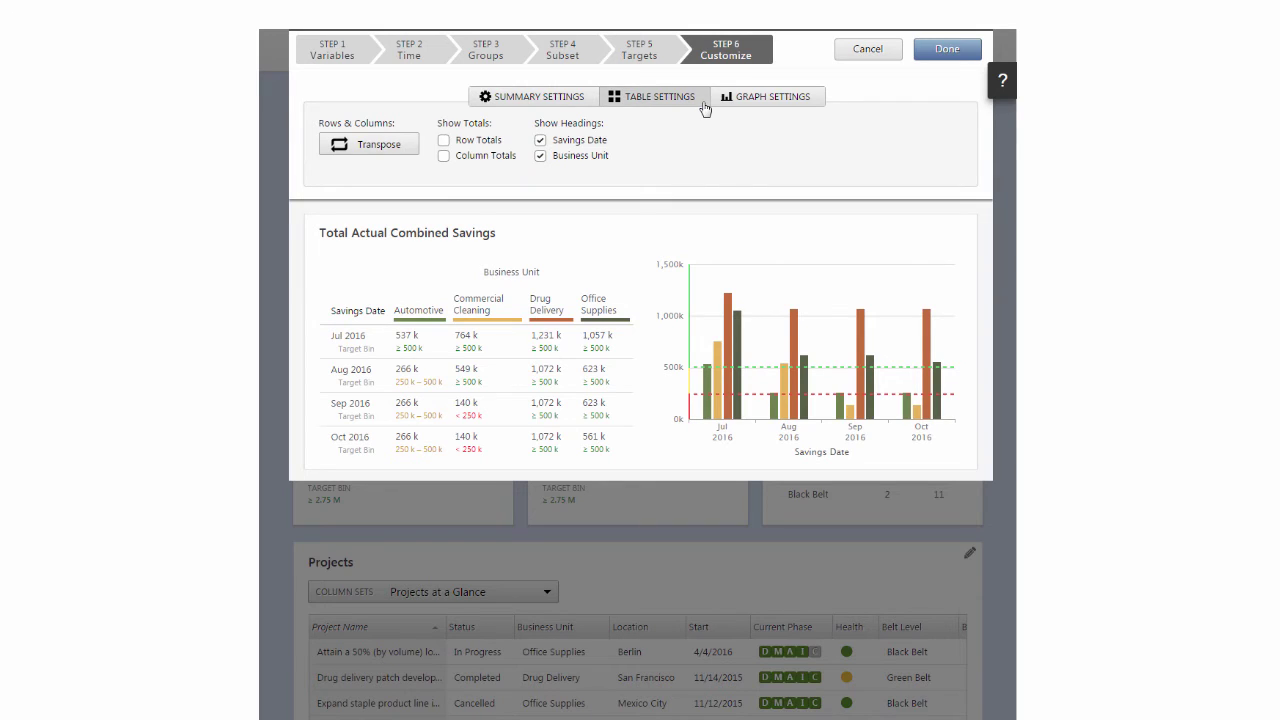
pyautogui.click(443, 141)
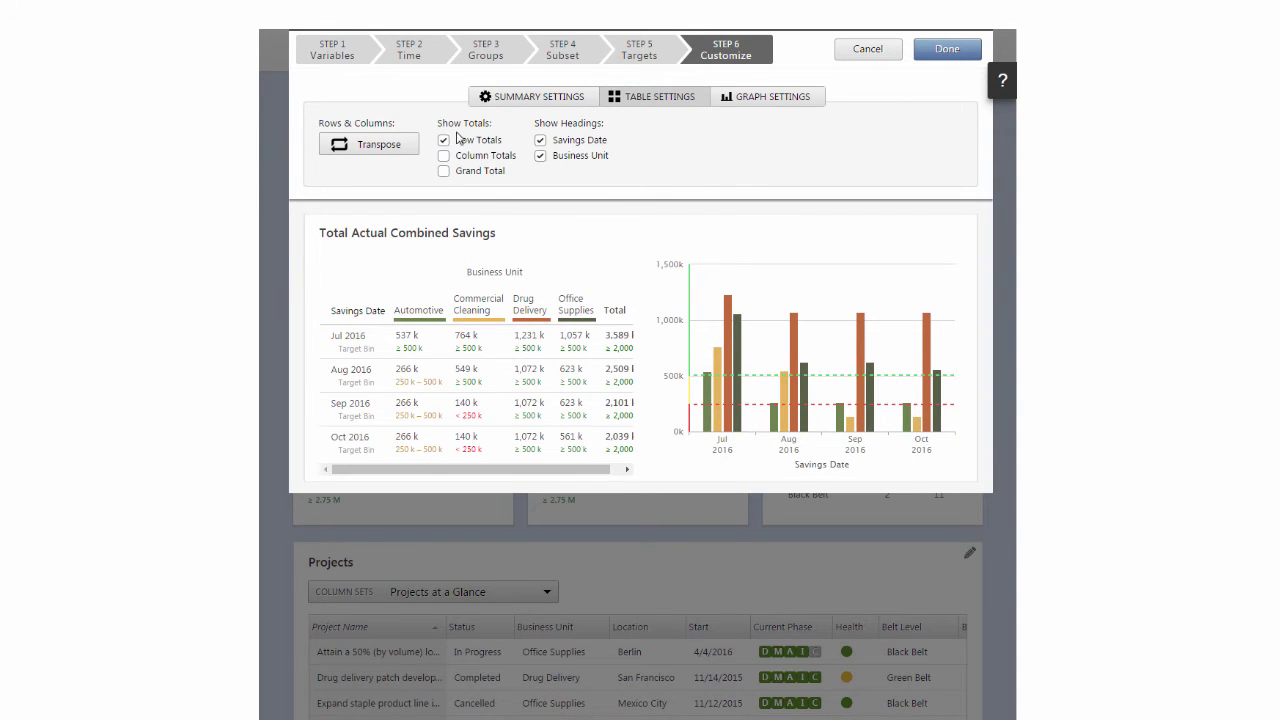
pyautogui.click(540, 141)
pyautogui.click(540, 156)
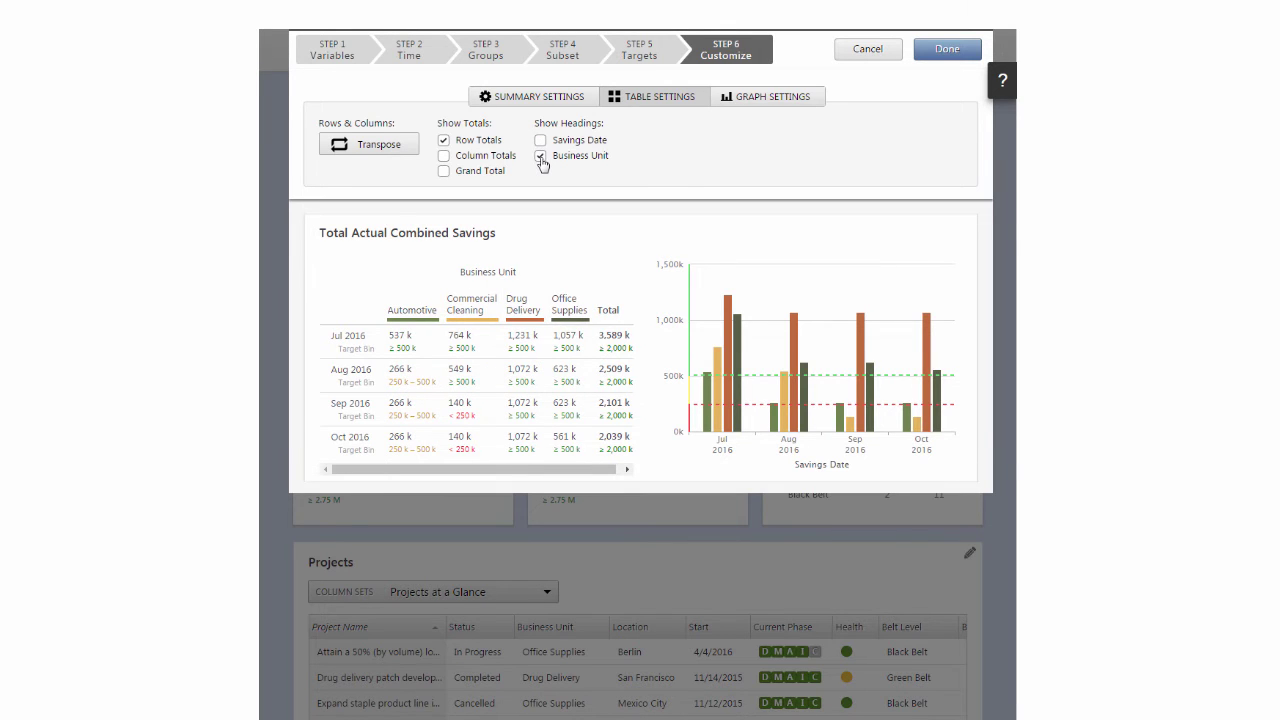
pyautogui.click(386, 150)
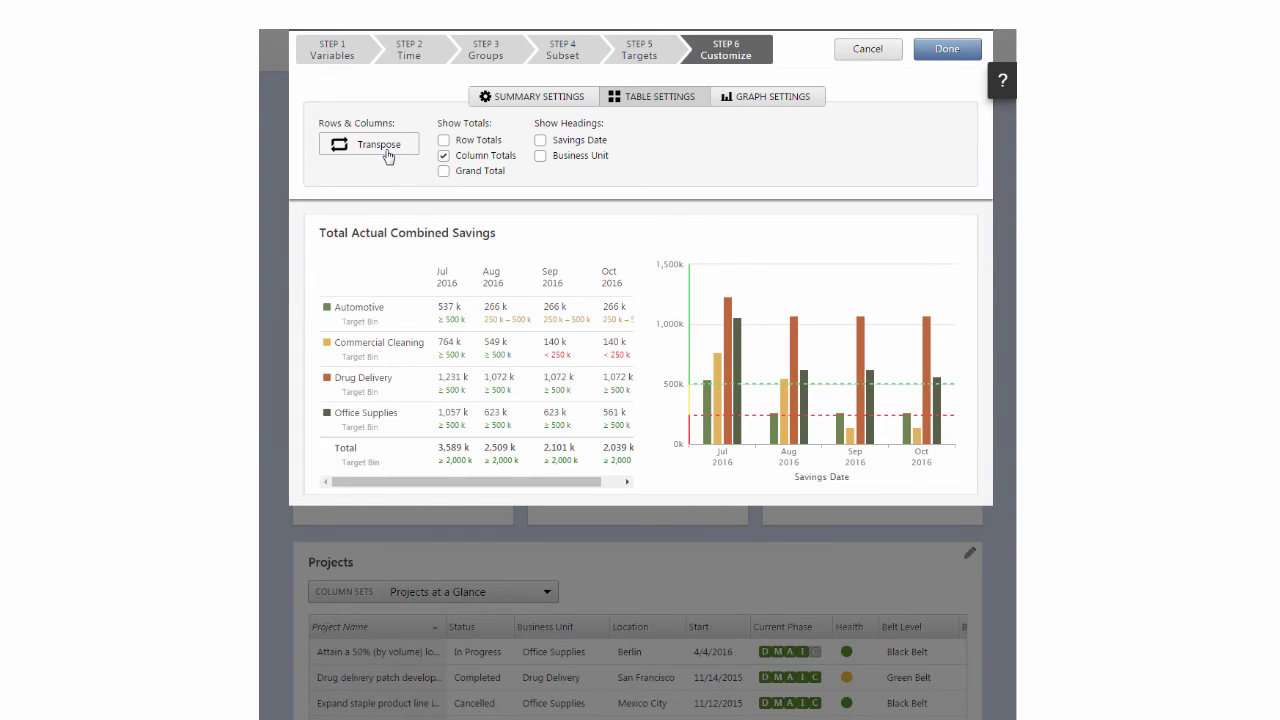
# Remove the Savings Date axis title and apply the blue, red, green and orange palette.
pyautogui.click(779, 101)
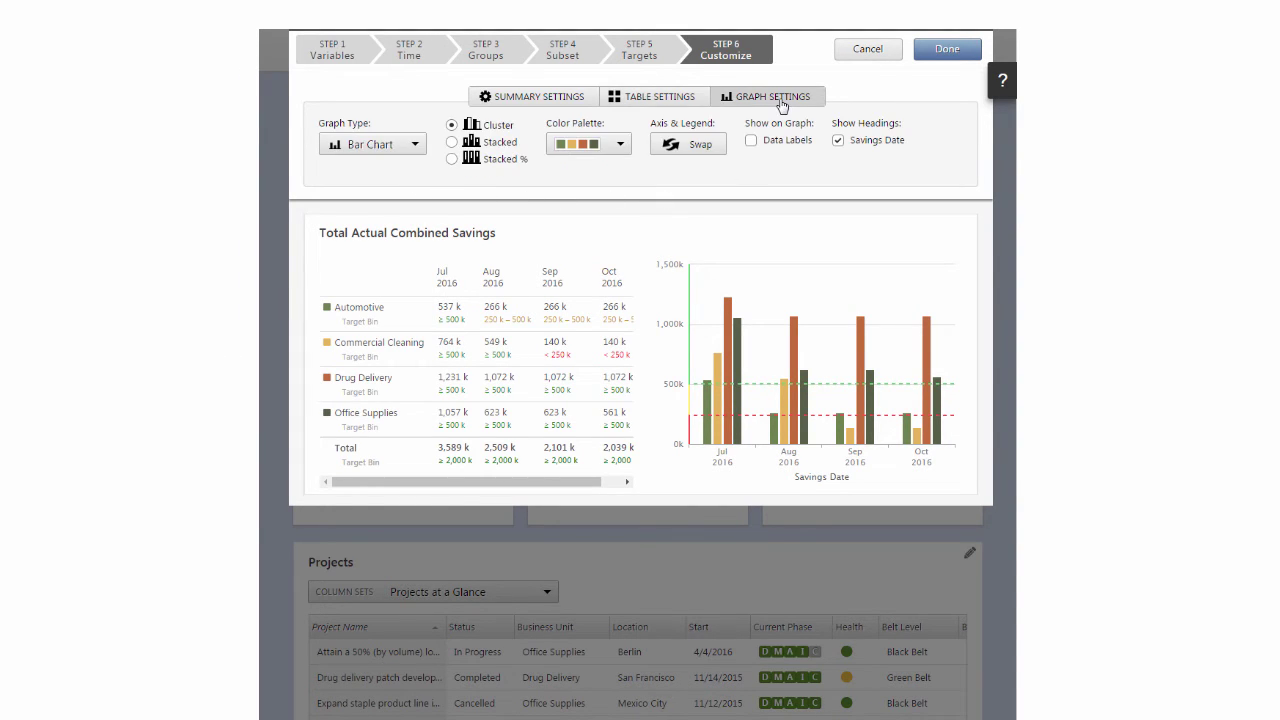
pyautogui.click(839, 142)
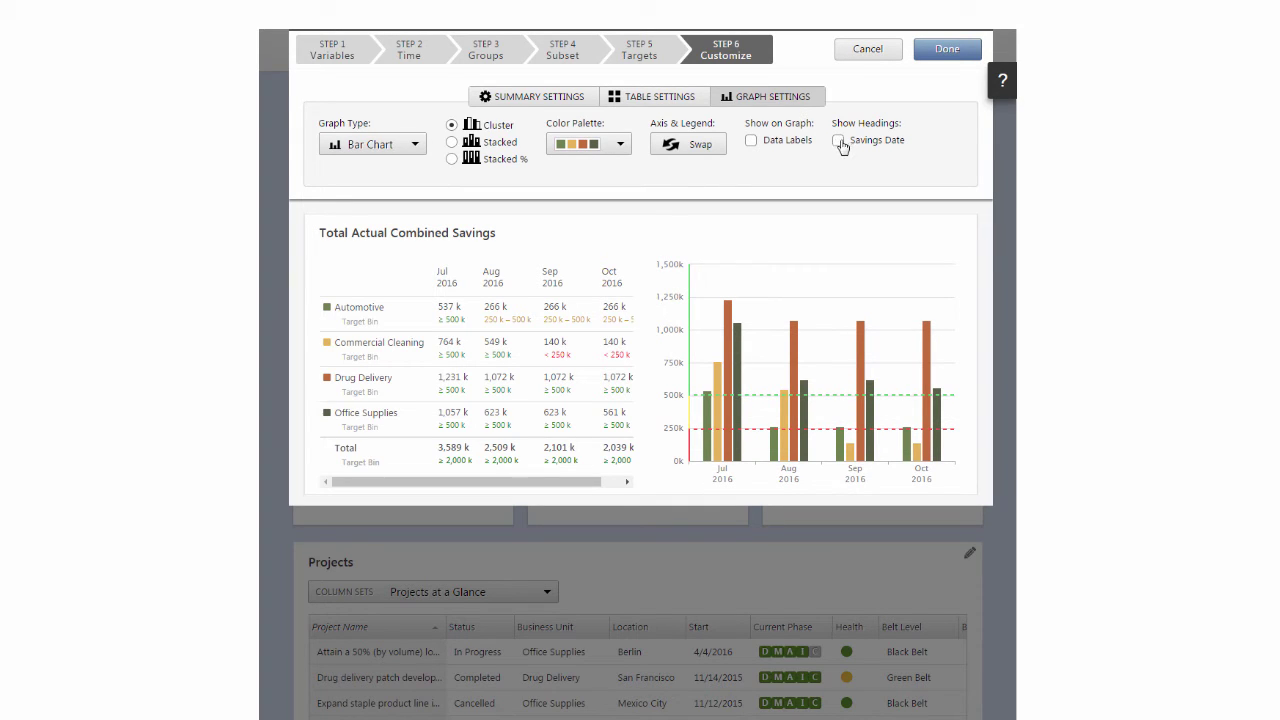
pyautogui.click(621, 146)
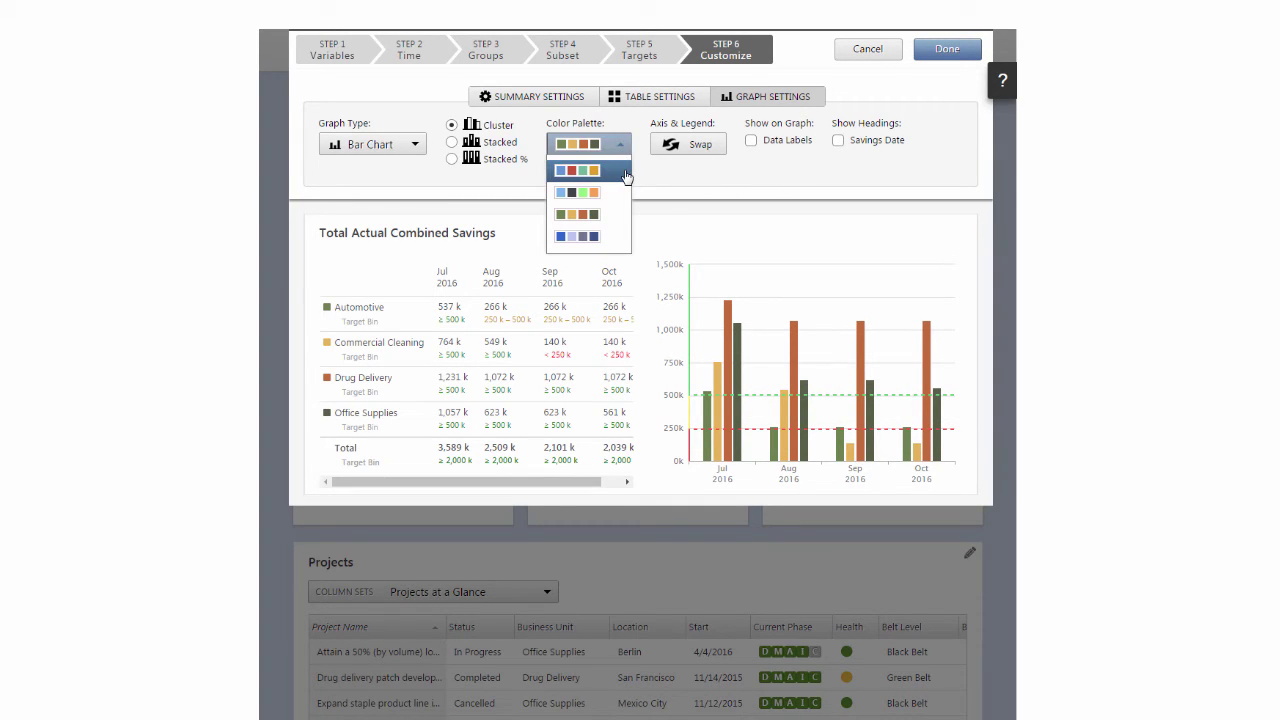
pyautogui.click(626, 177)
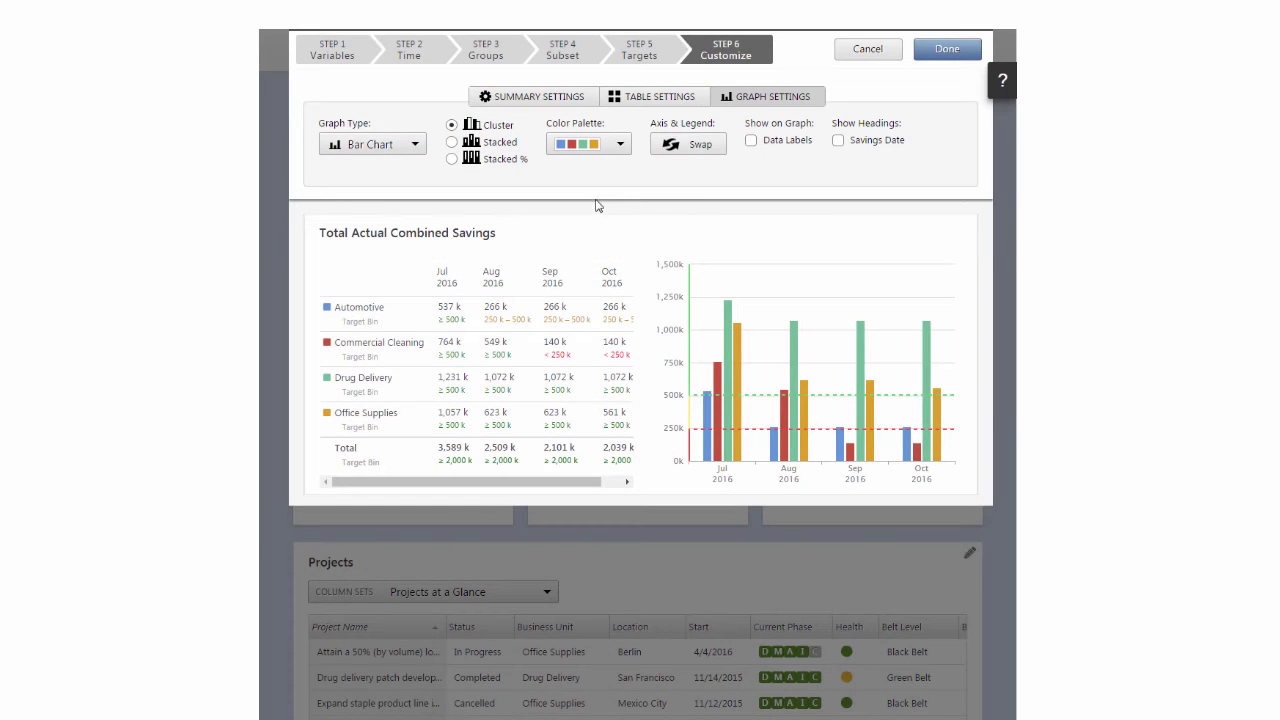
# Retitle the summary 'Monthly Combined Savings by Business Unit'.
pyautogui.moveTo(497, 232); pyautogui.dragTo(281, 228)
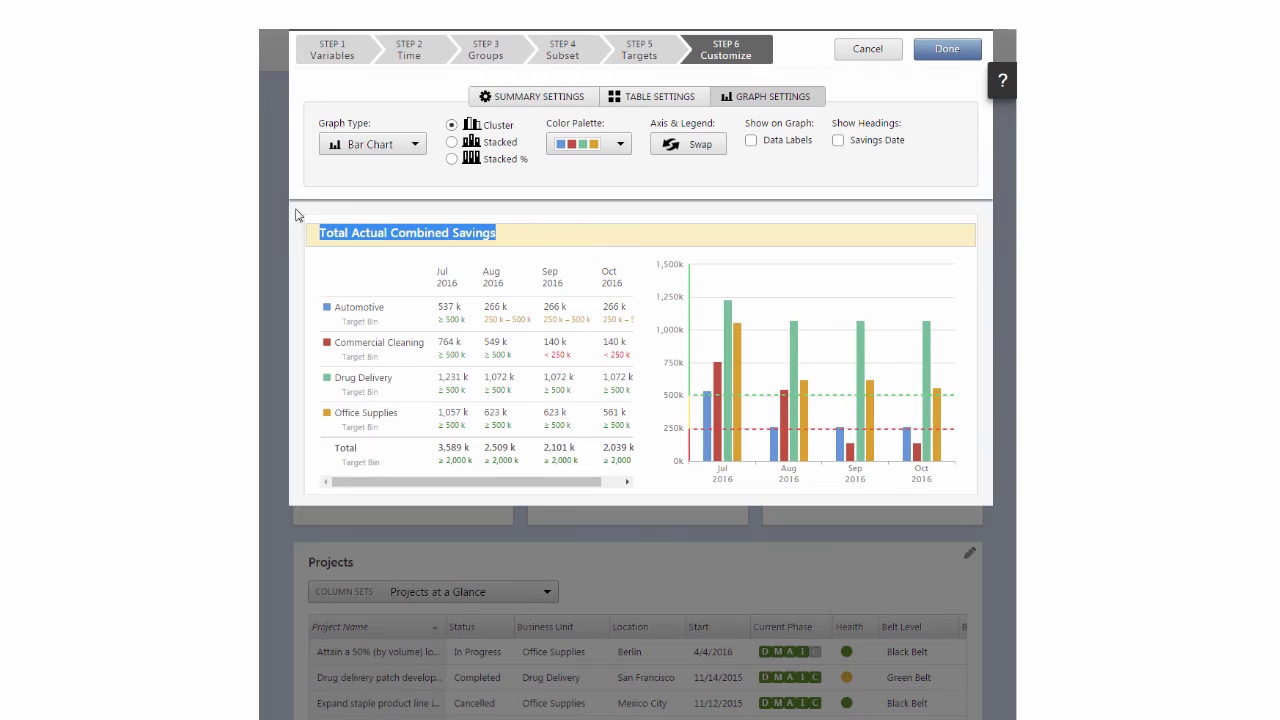
pyautogui.write('Monthly Combi')
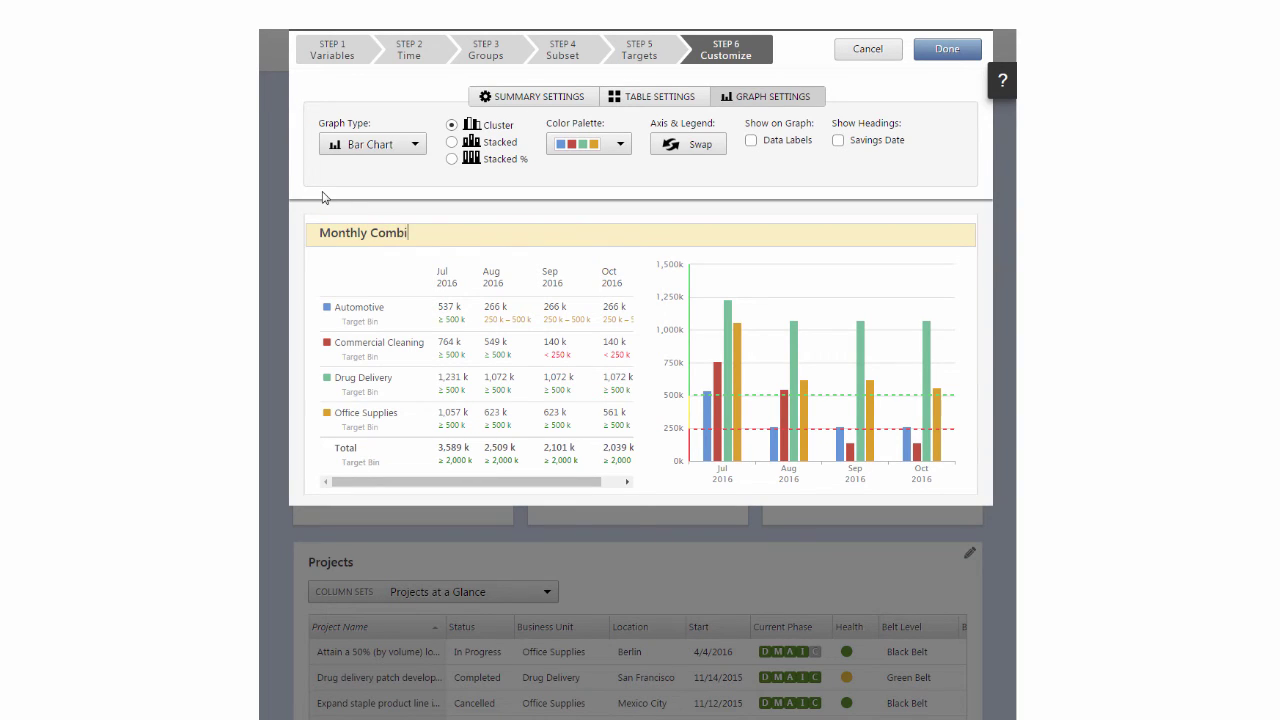
pyautogui.write('ned Savings by Business Unit')
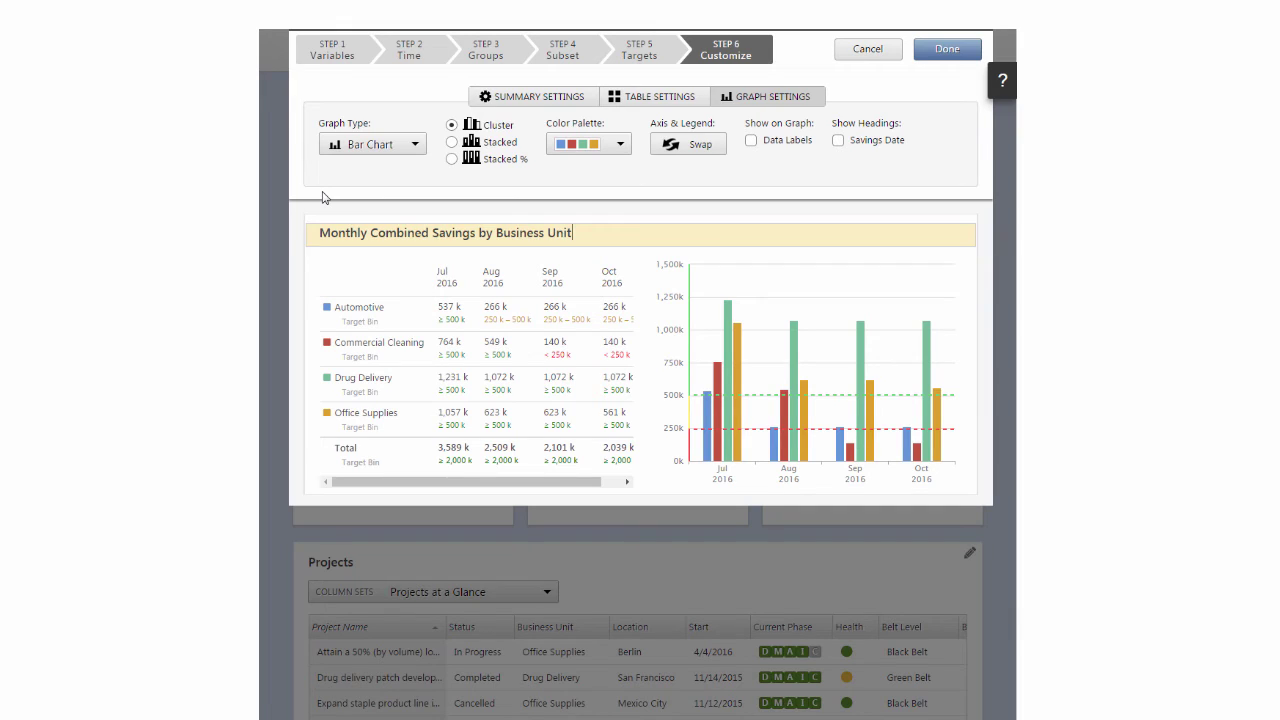
pyautogui.press('Return')
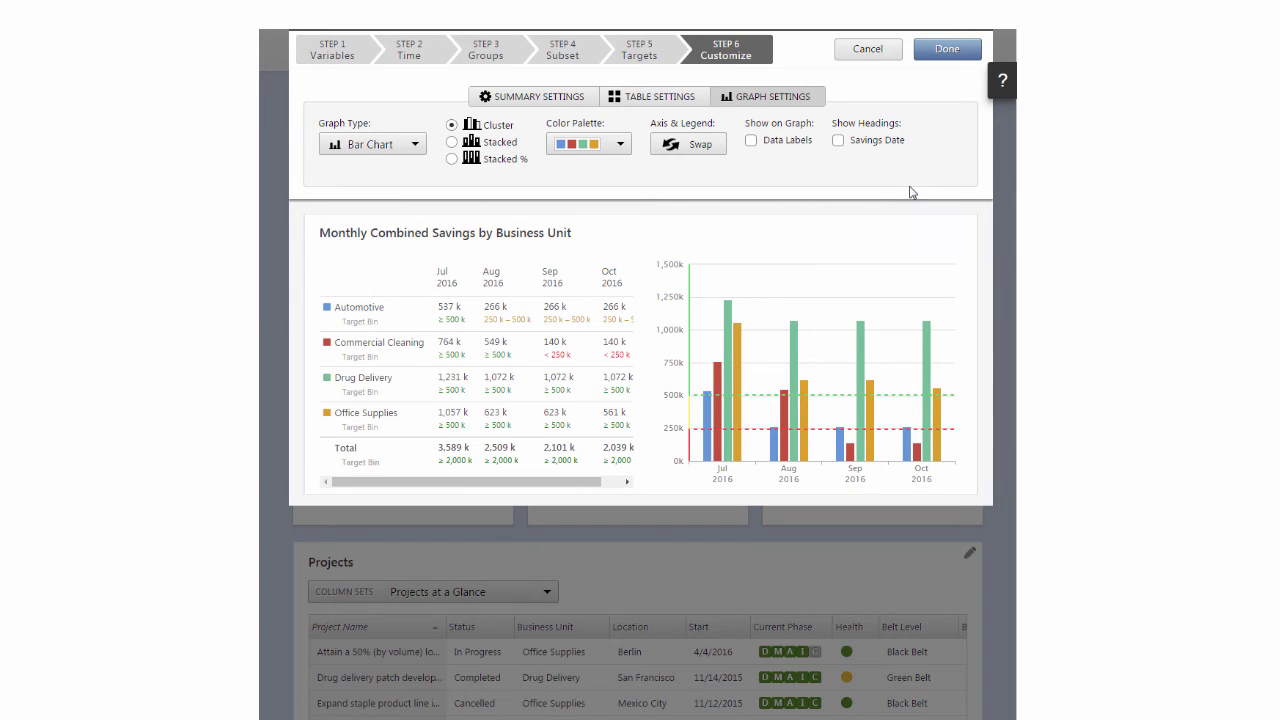
# Finish the wizard to add the Monthly Combined Savings by Business Unit tile to the dashboard.
pyautogui.click(956, 62)
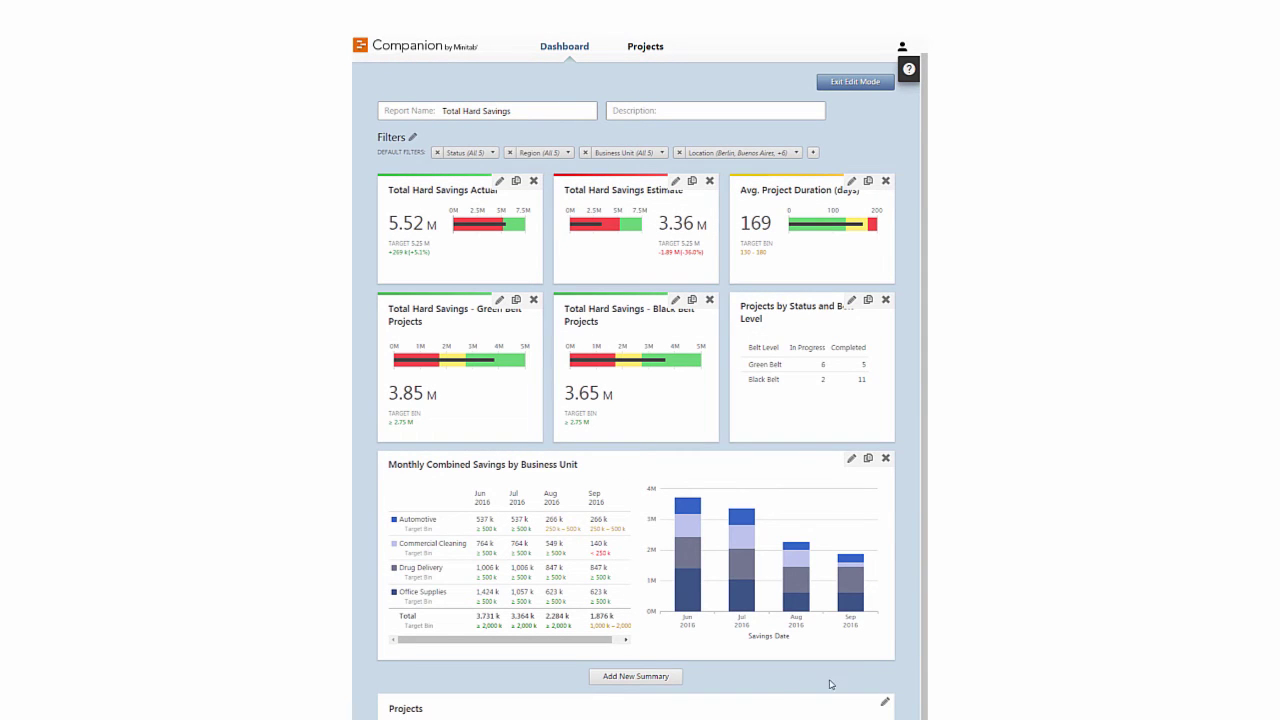
# Add a new dashboard summary of Monthly Financials > Actual Combined Savings.
pyautogui.click(678, 681)
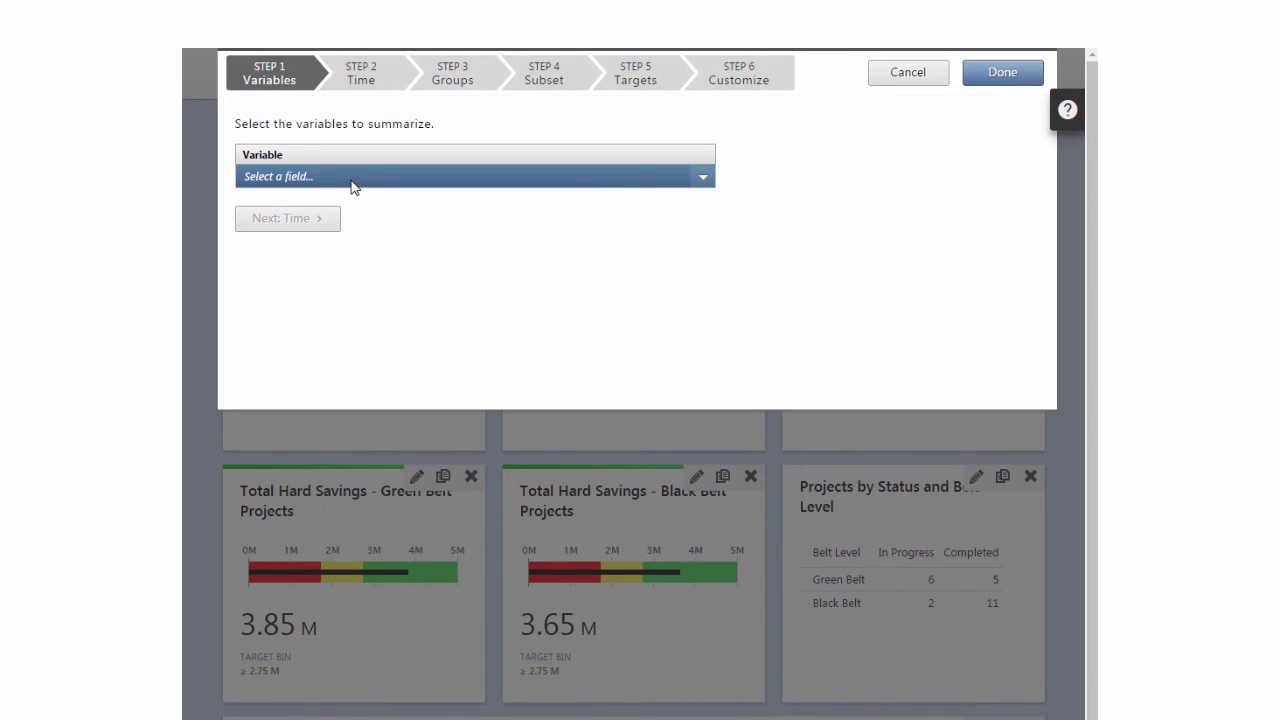
pyautogui.click(352, 187)
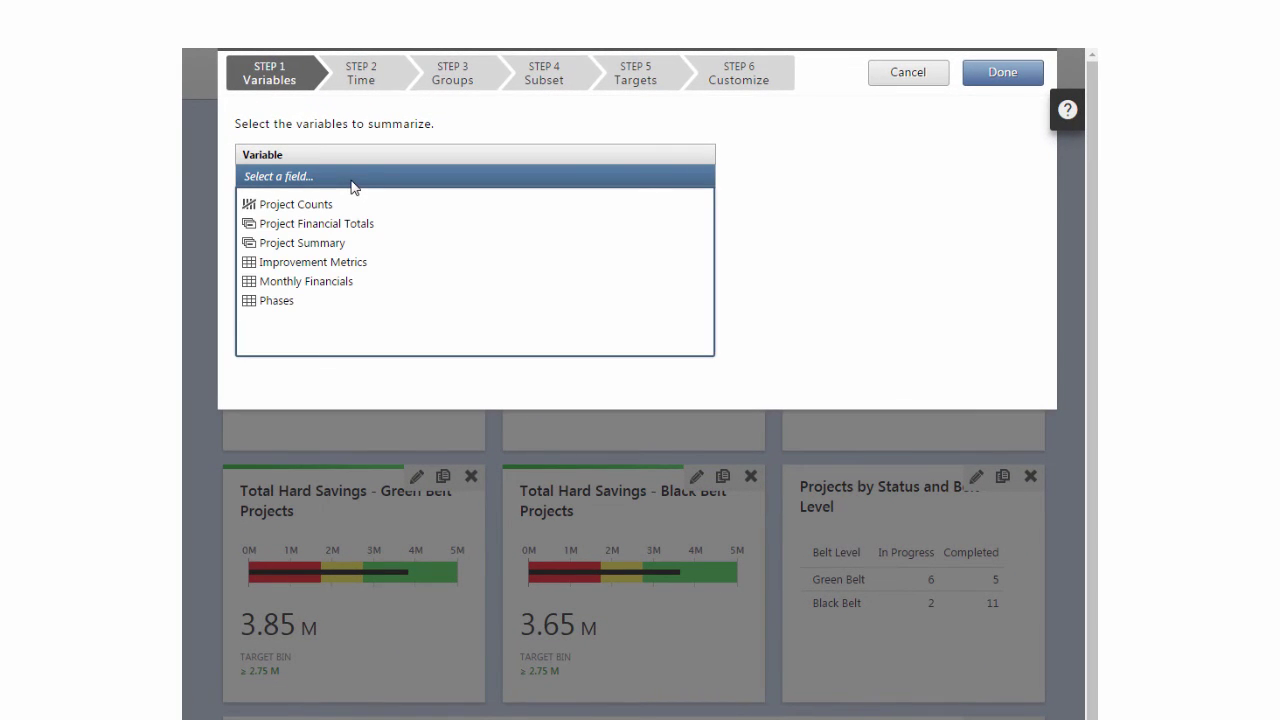
pyautogui.click(353, 283)
pyautogui.click(337, 298)
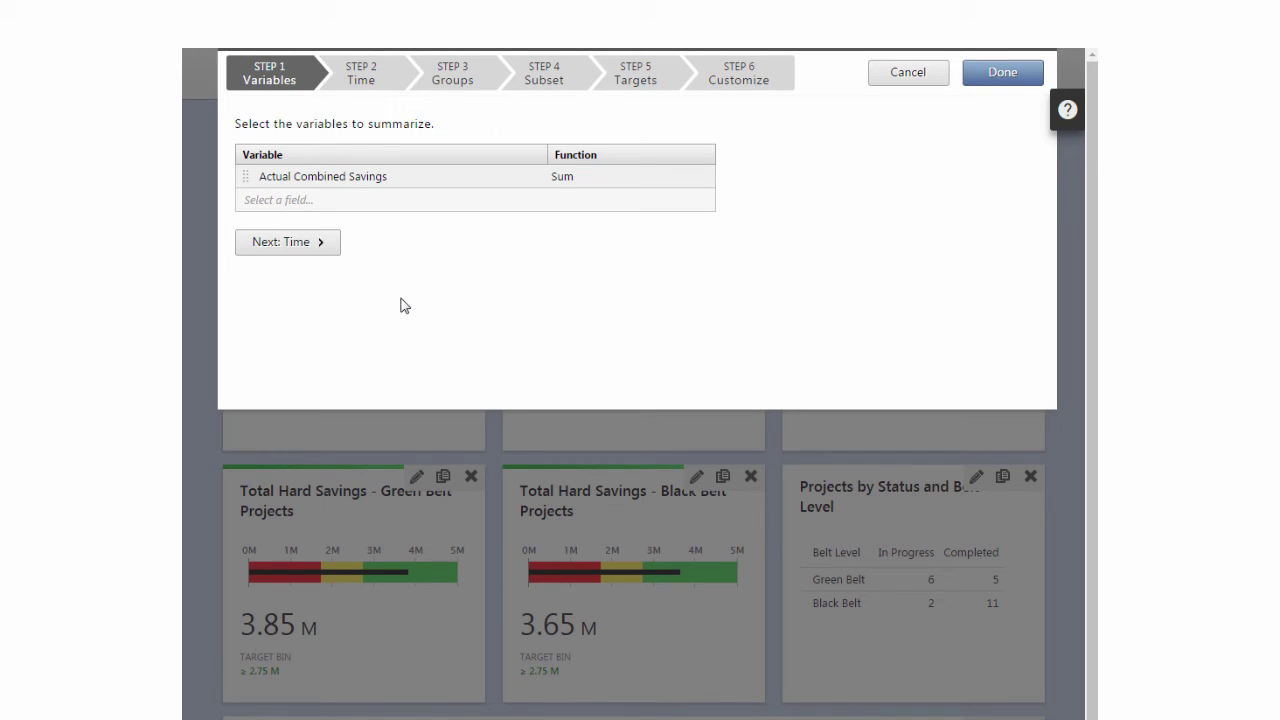
# Make the new summary a Year-to-Date snapshot on Savings Date, totalling 28.5 M.
pyautogui.click(330, 250)
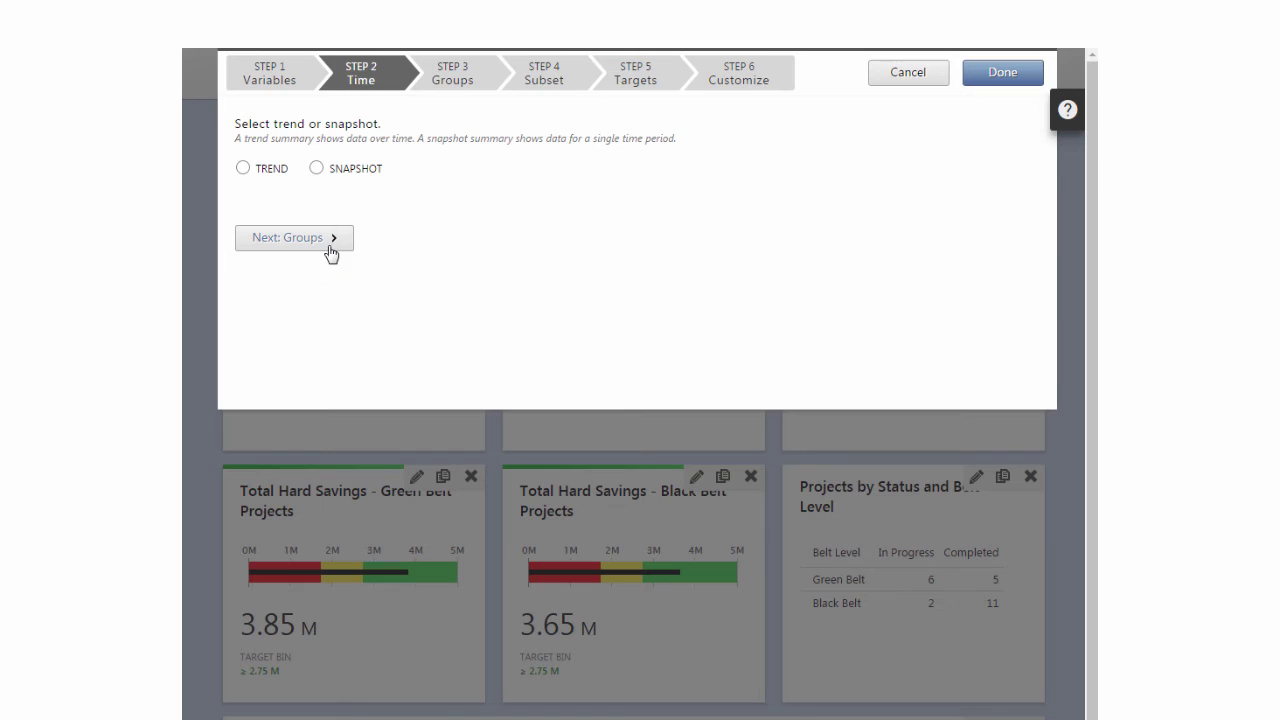
pyautogui.click(316, 168)
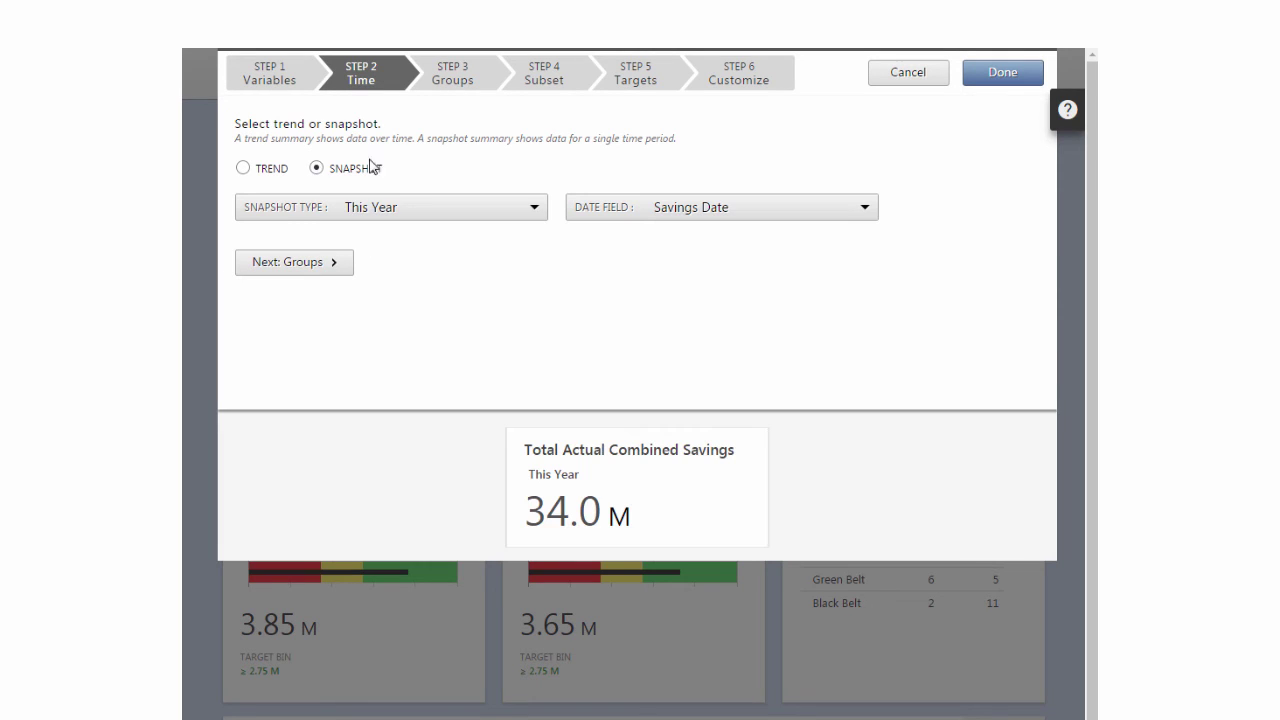
pyautogui.click(536, 210)
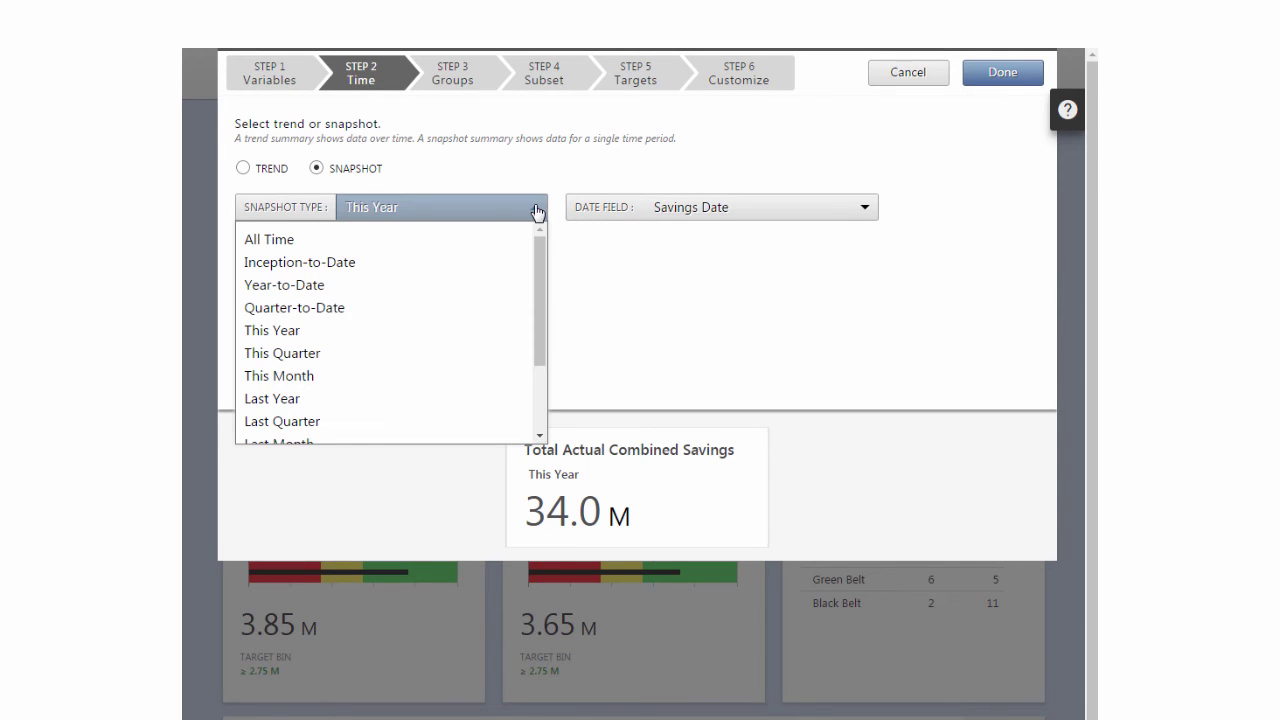
pyautogui.click(522, 288)
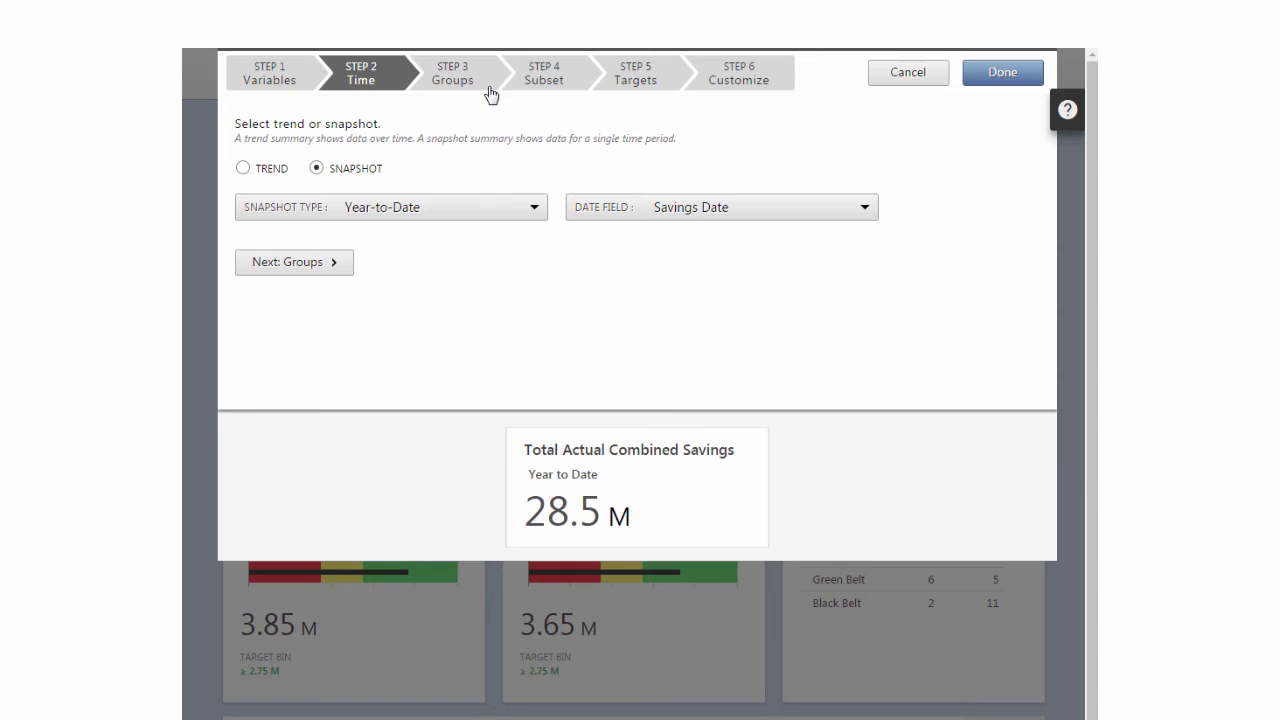
pyautogui.click(582, 93)
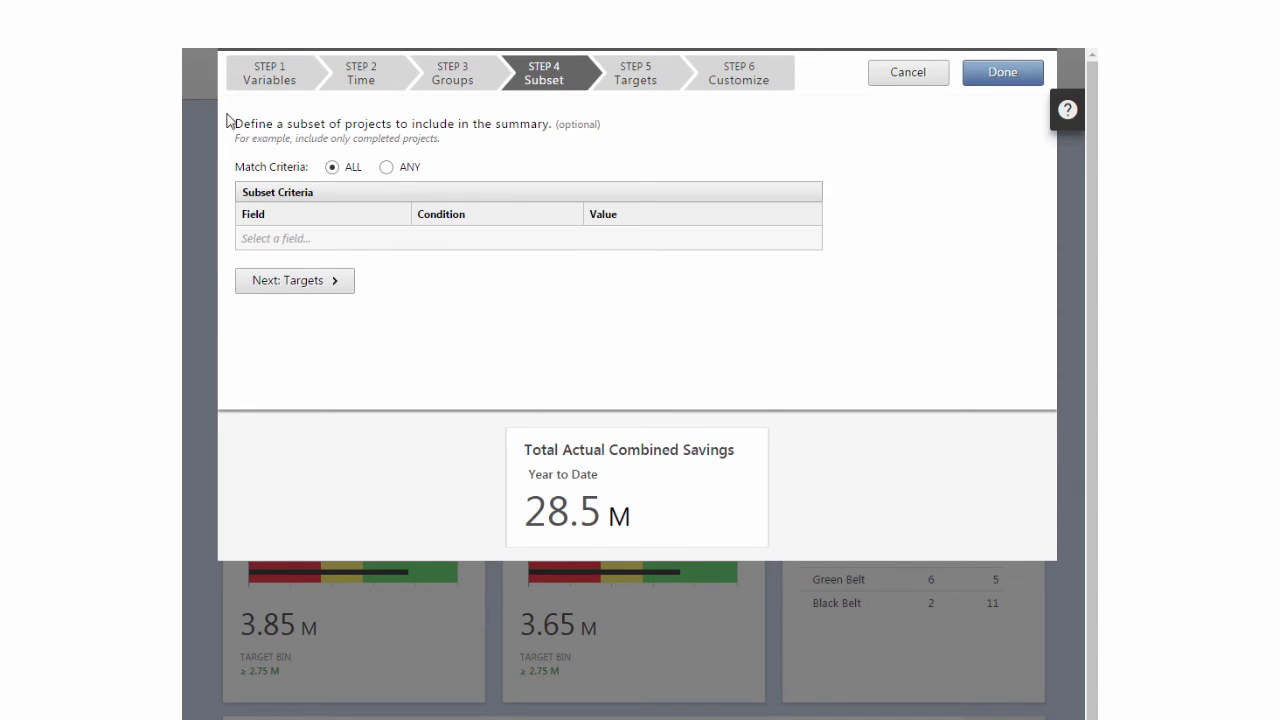
# Subset projects to Business Unit is any of Commercial Cleaning or Office Supplies, giving 16.5 M.
pyautogui.click(290, 240)
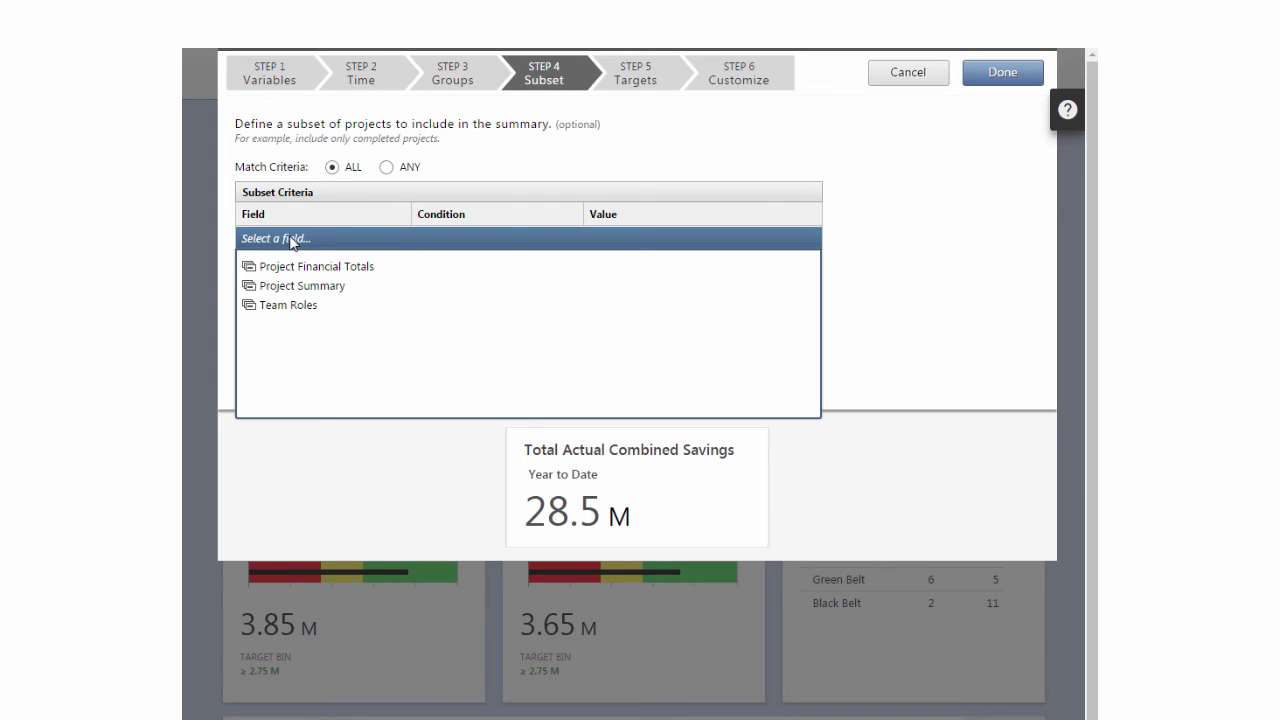
pyautogui.click(345, 287)
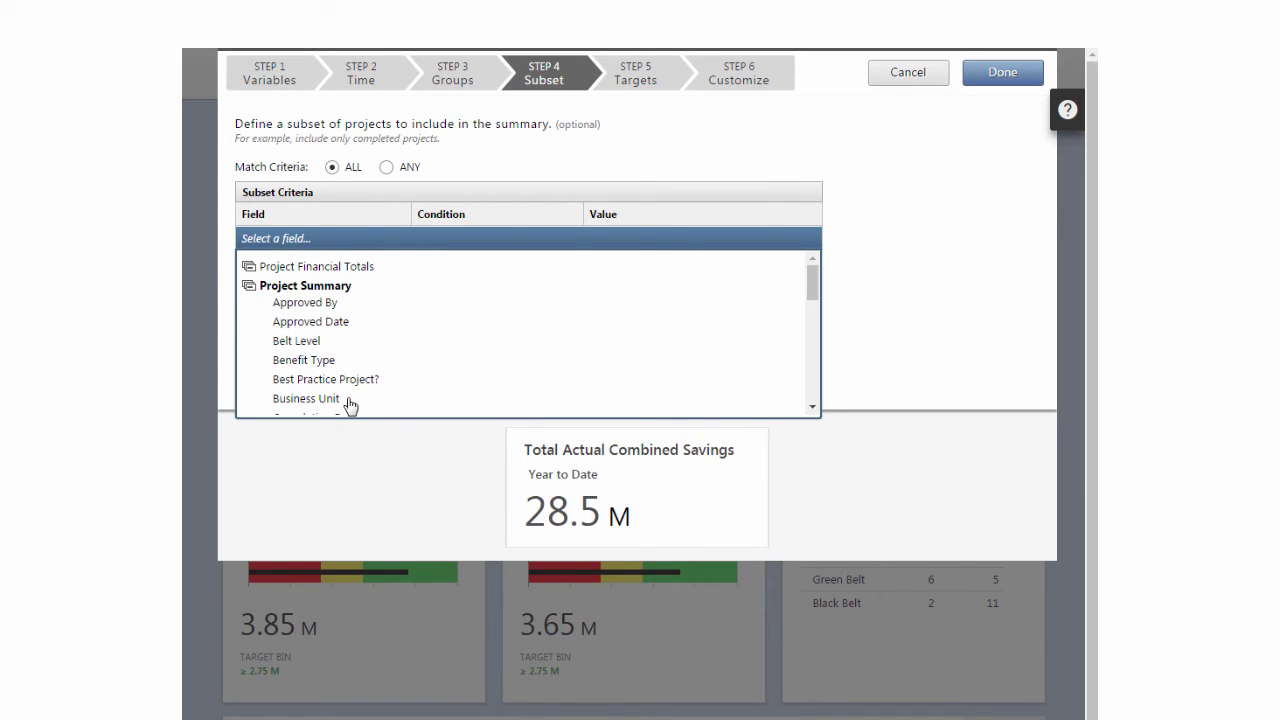
pyautogui.click(307, 398)
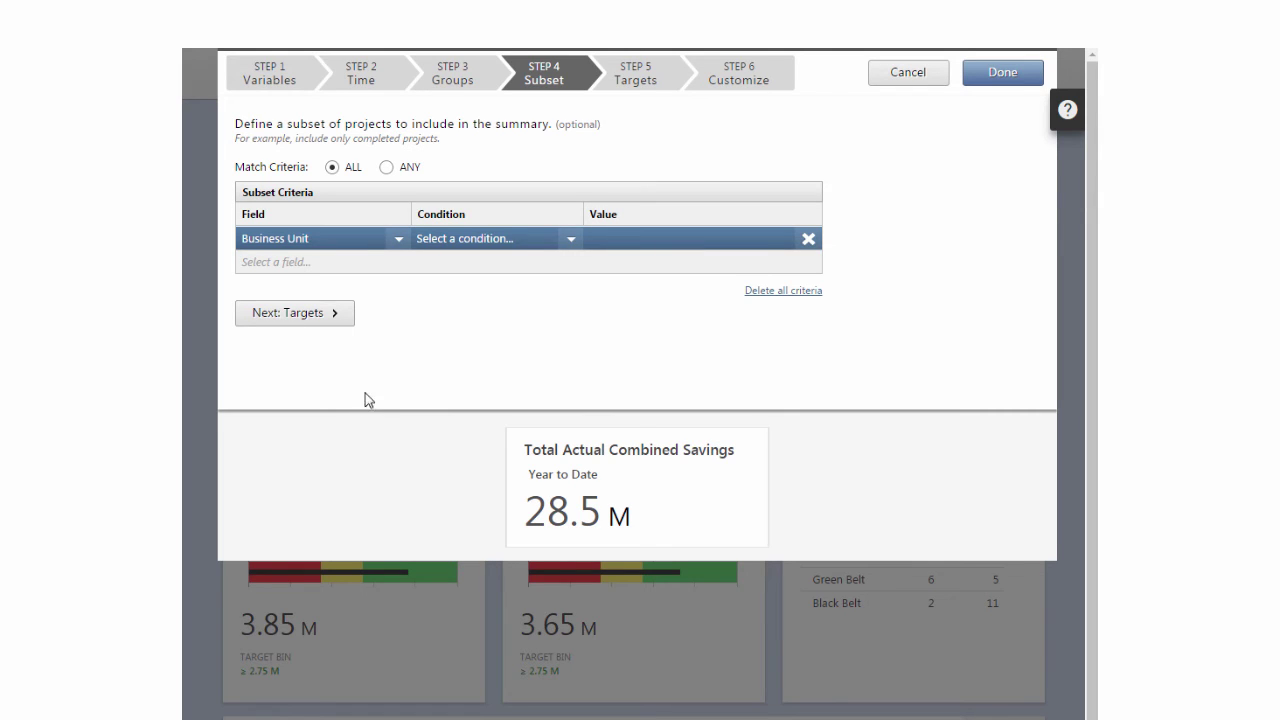
pyautogui.click(453, 243)
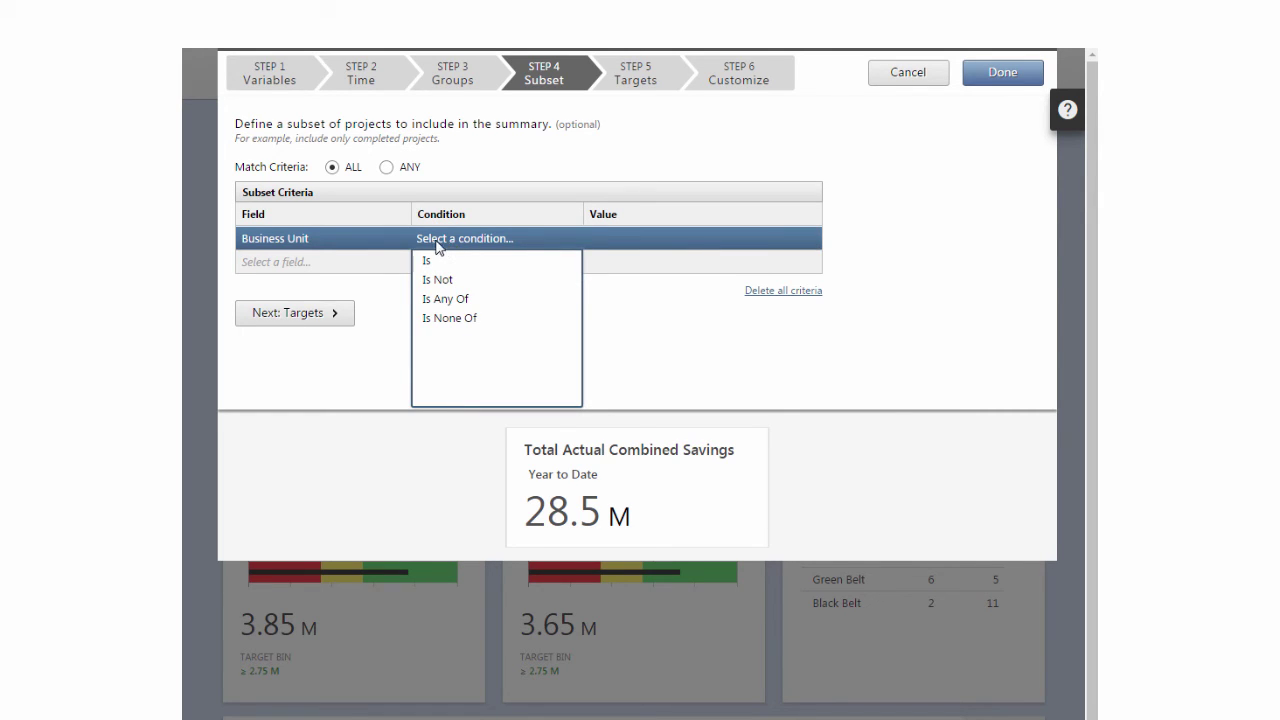
pyautogui.click(436, 300)
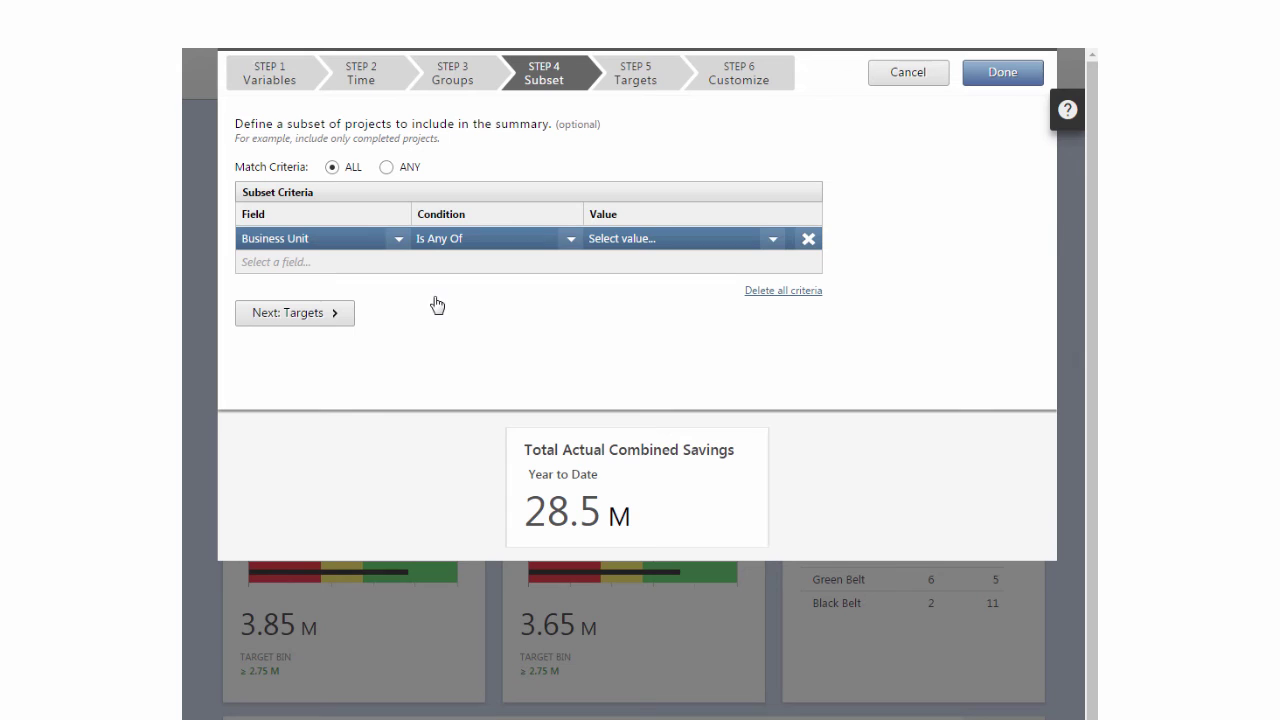
pyautogui.click(641, 245)
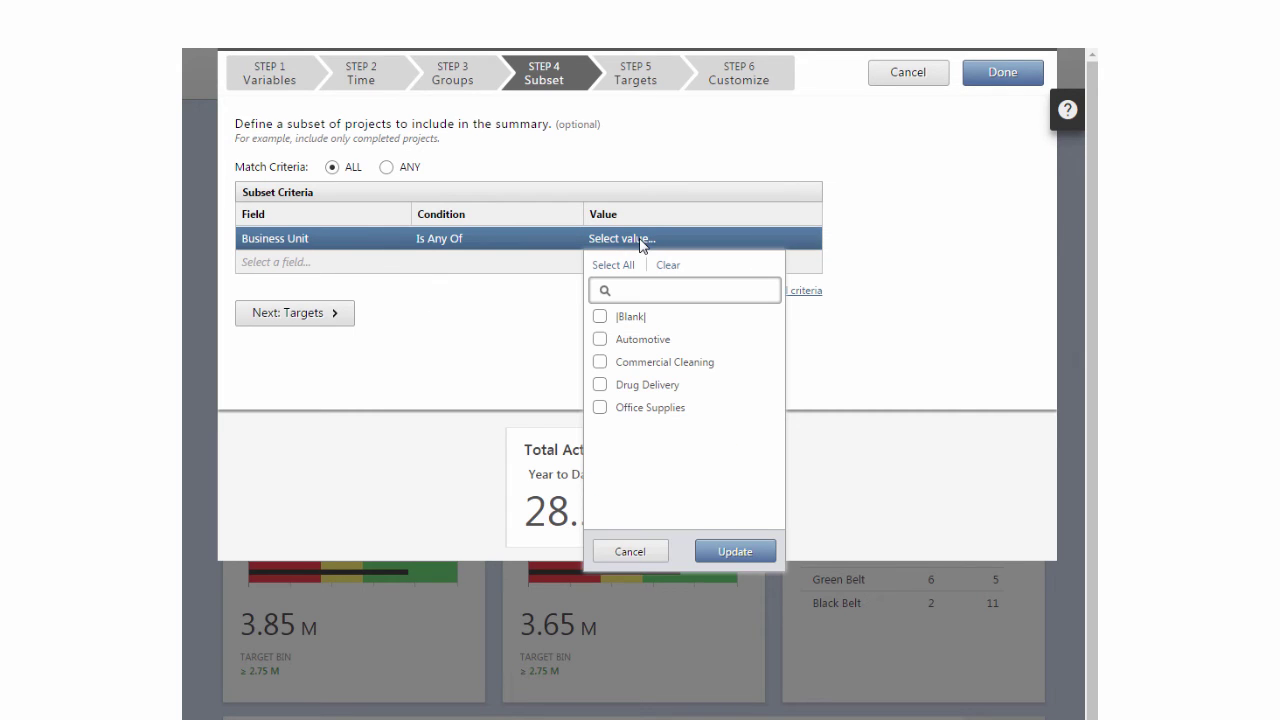
pyautogui.click(599, 363)
pyautogui.click(599, 408)
pyautogui.click(735, 553)
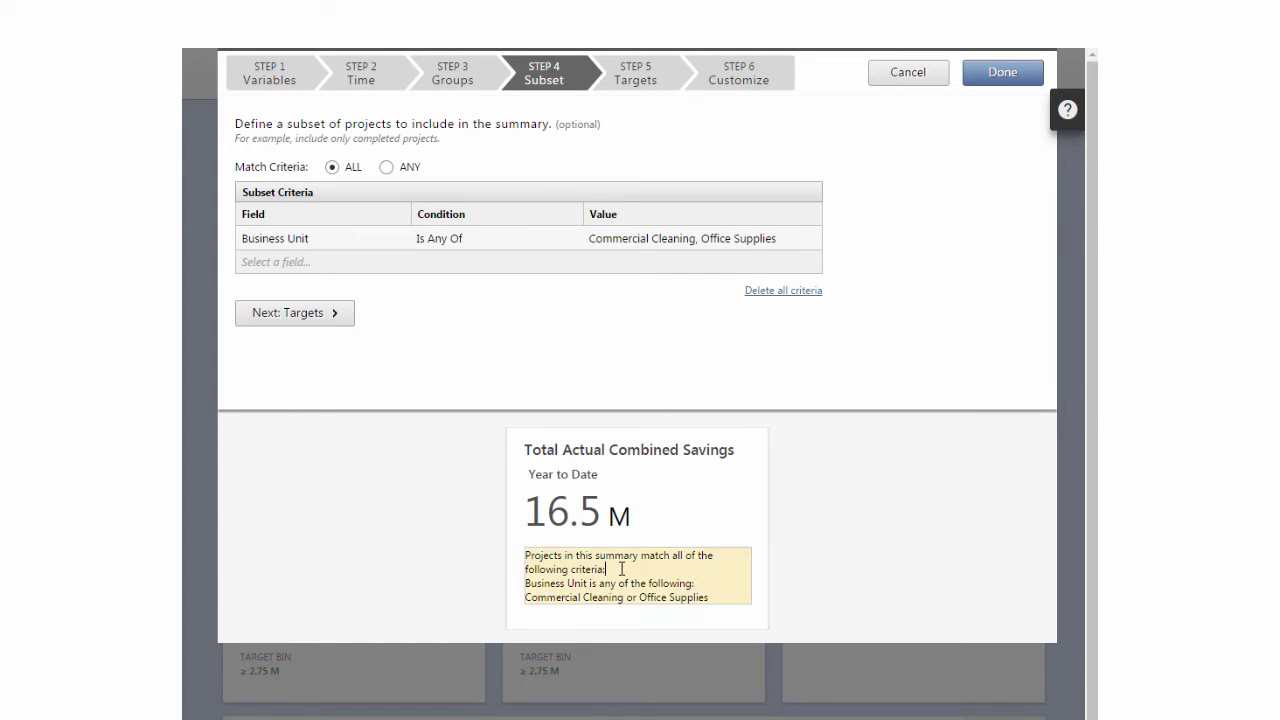
# Delete the first sentence from the summary's description.
pyautogui.moveTo(620, 568); pyautogui.dragTo(469, 549)
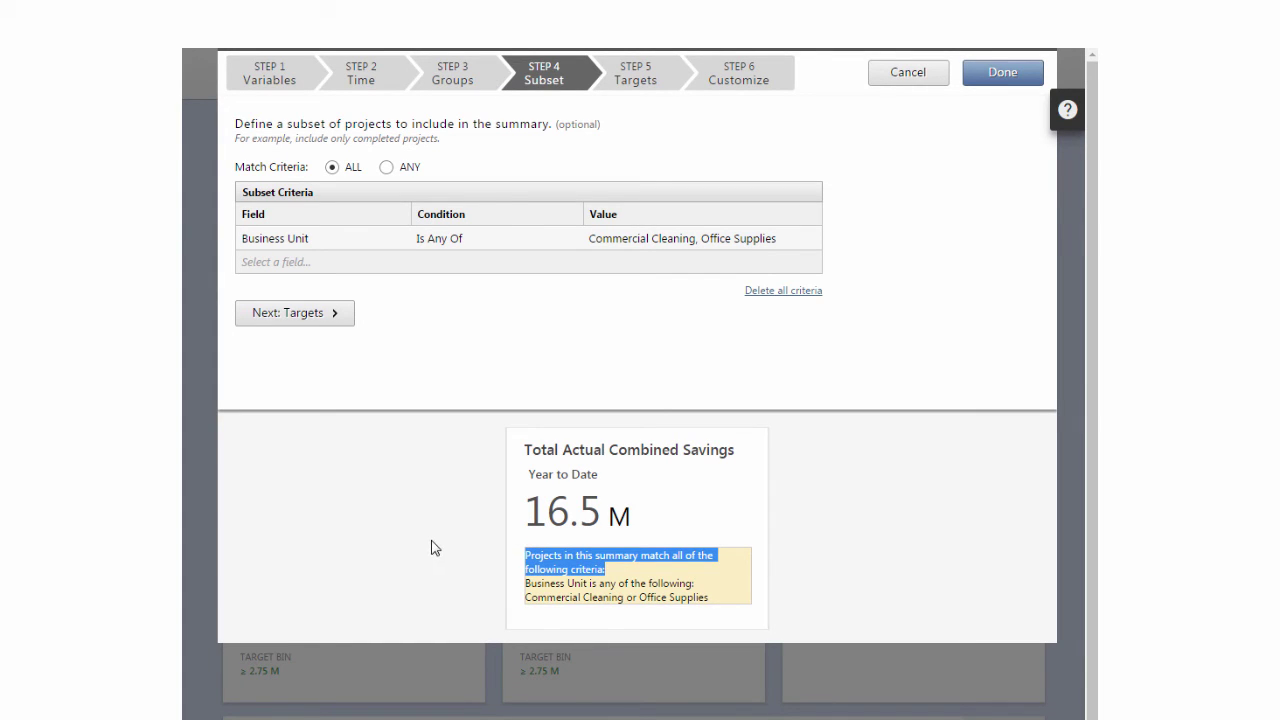
pyautogui.press('Delete')
pyautogui.click(432, 547)
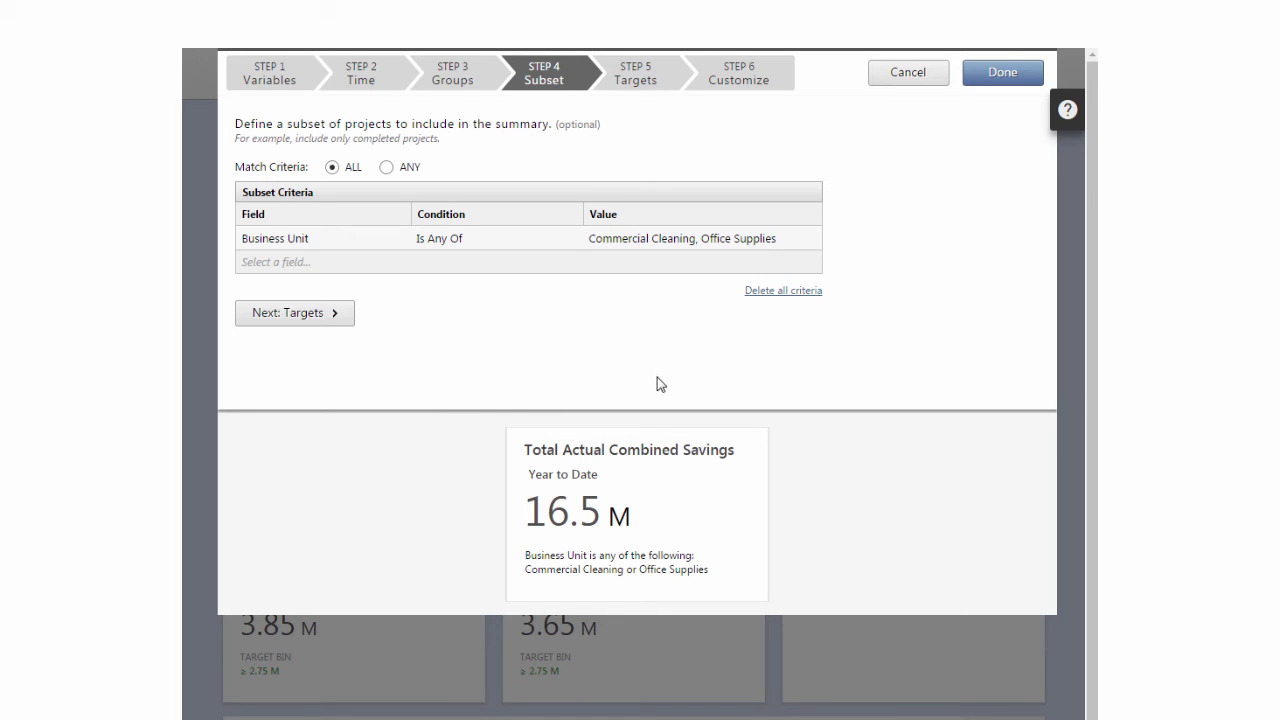
pyautogui.click(675, 89)
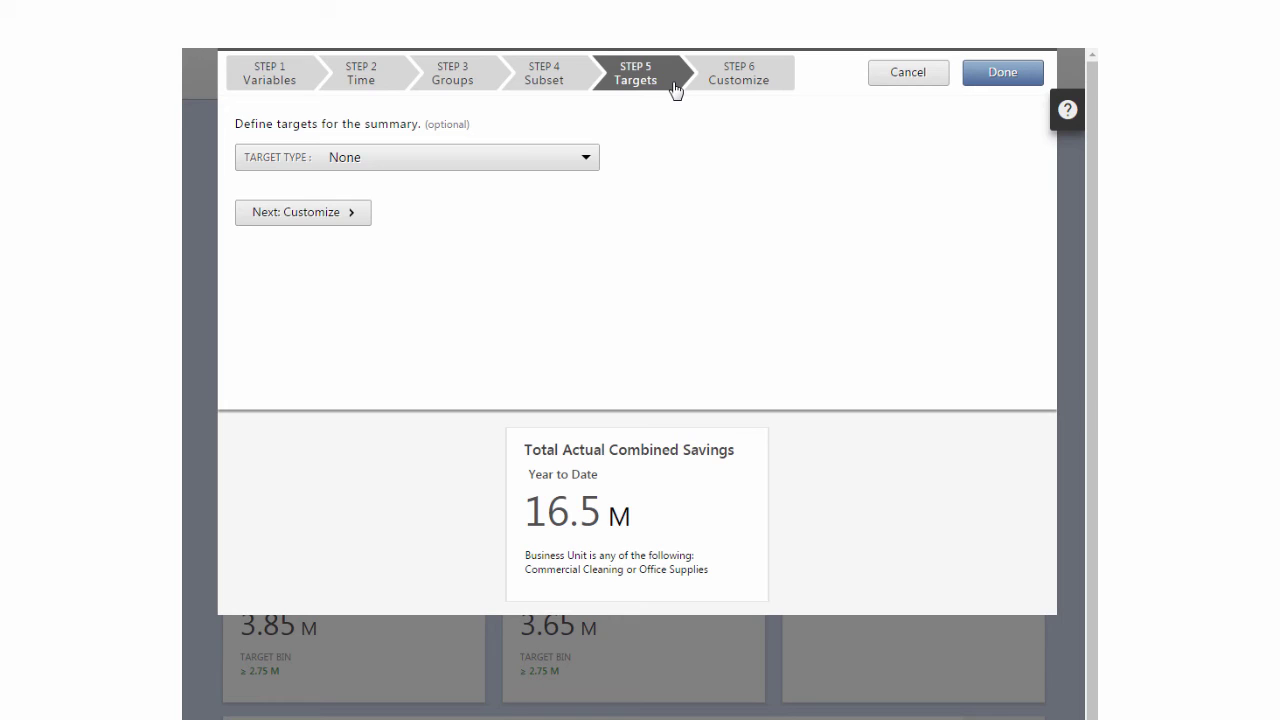
# Set a green/red higher-is-better target of 17.5 million, the same for every year.
pyautogui.click(586, 158)
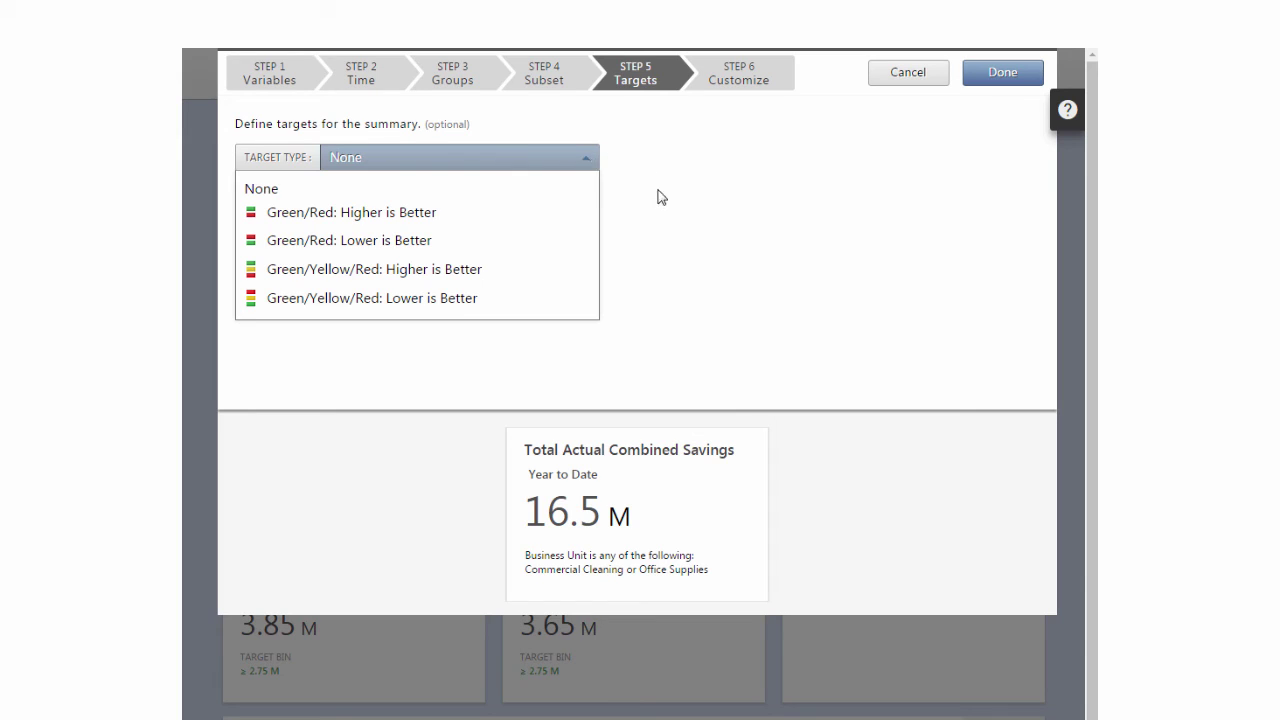
pyautogui.click(590, 215)
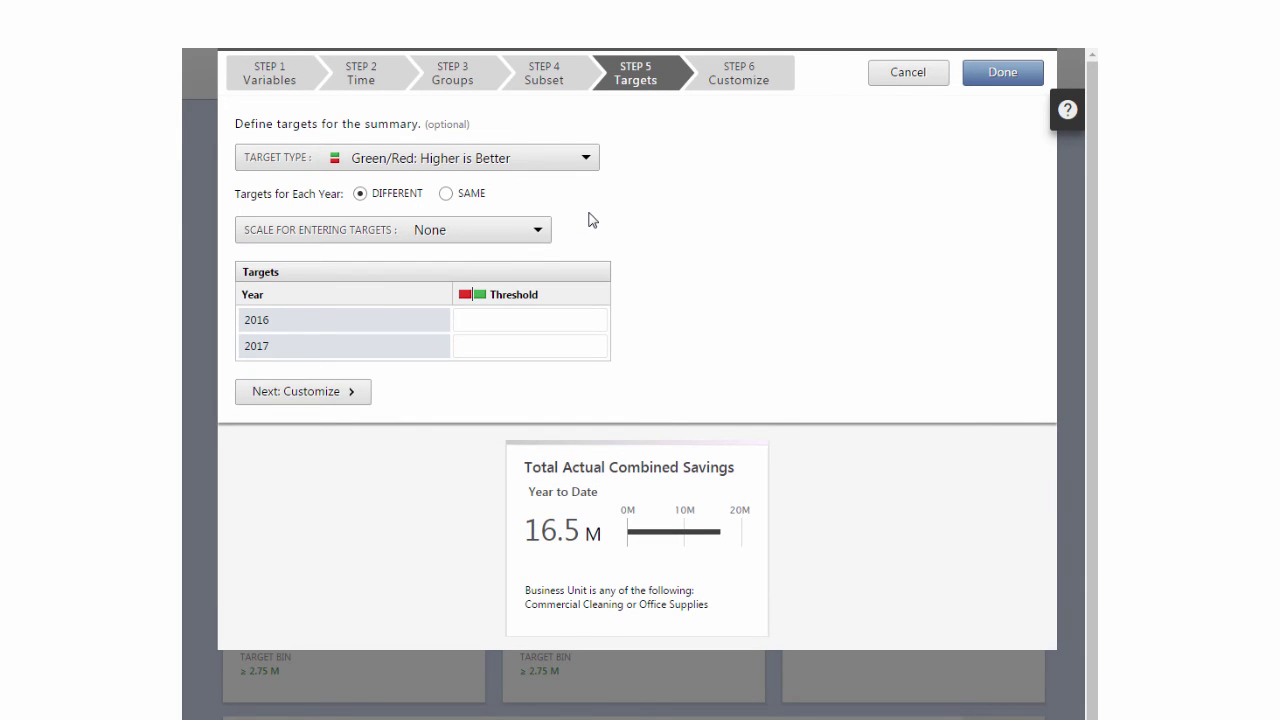
pyautogui.click(446, 197)
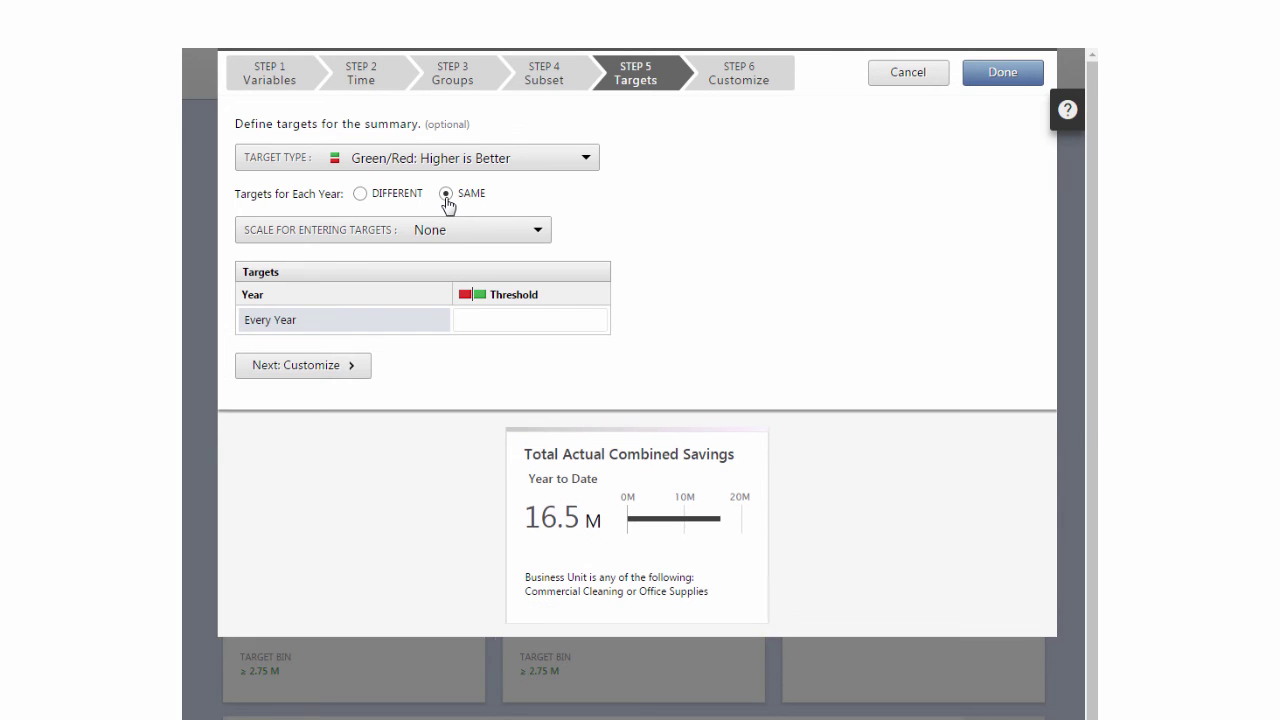
pyautogui.click(540, 231)
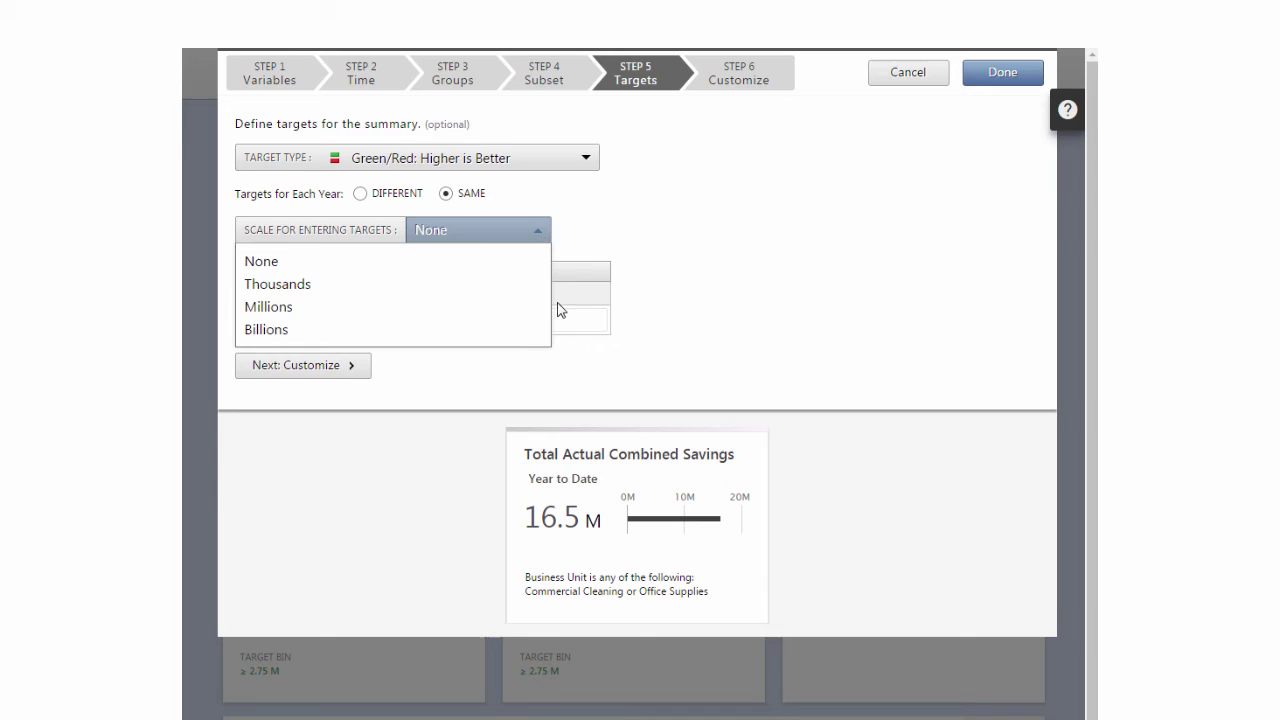
pyautogui.click(520, 310)
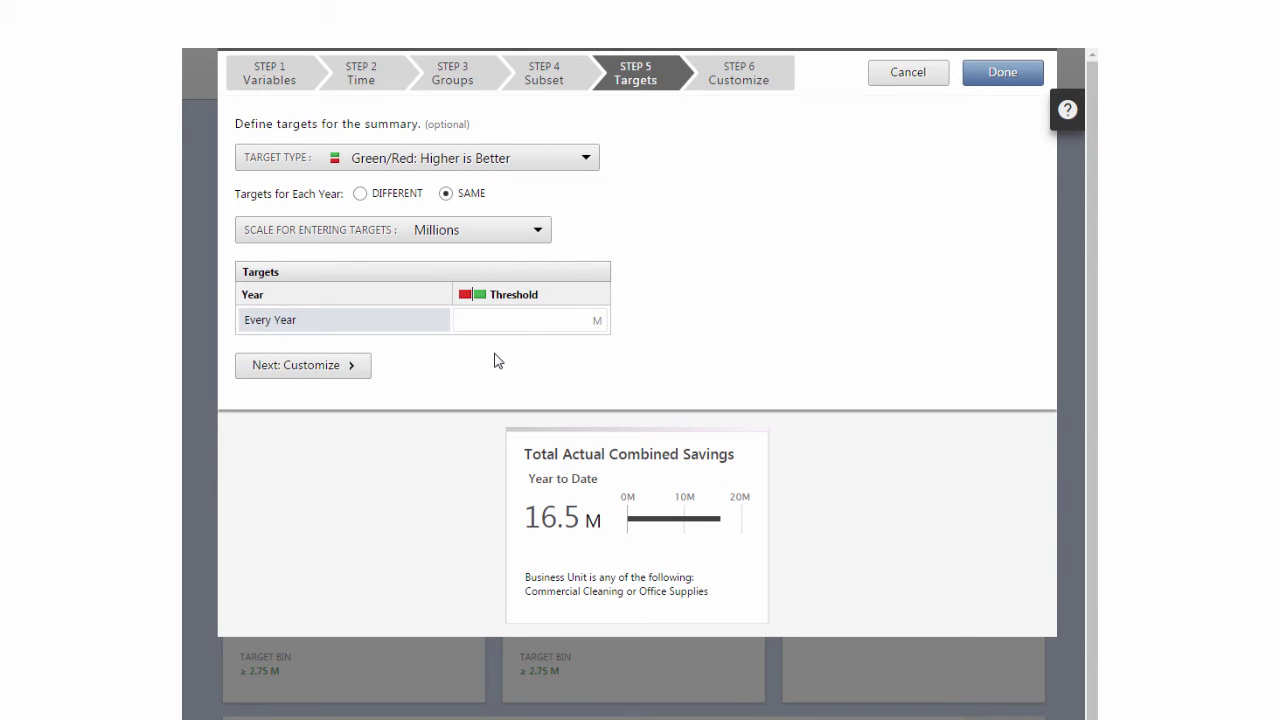
pyautogui.write('17.5')
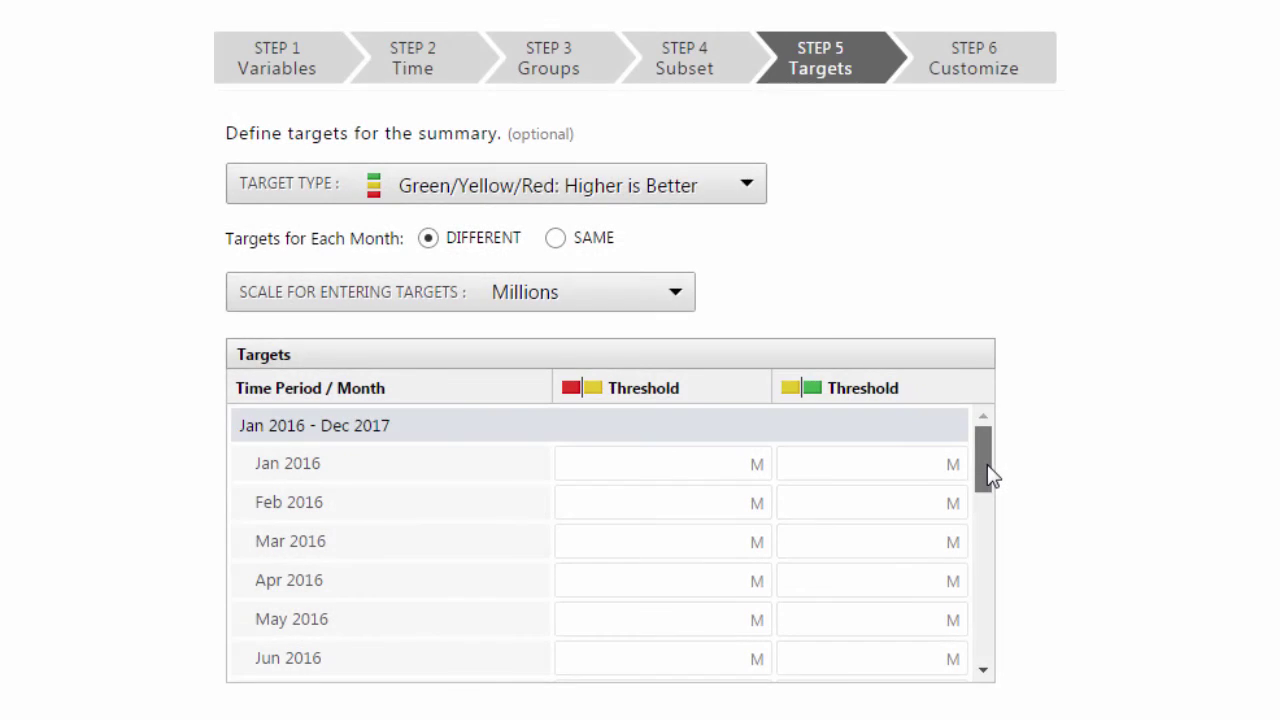
pyautogui.moveTo(987, 464); pyautogui.dragTo(987, 636)
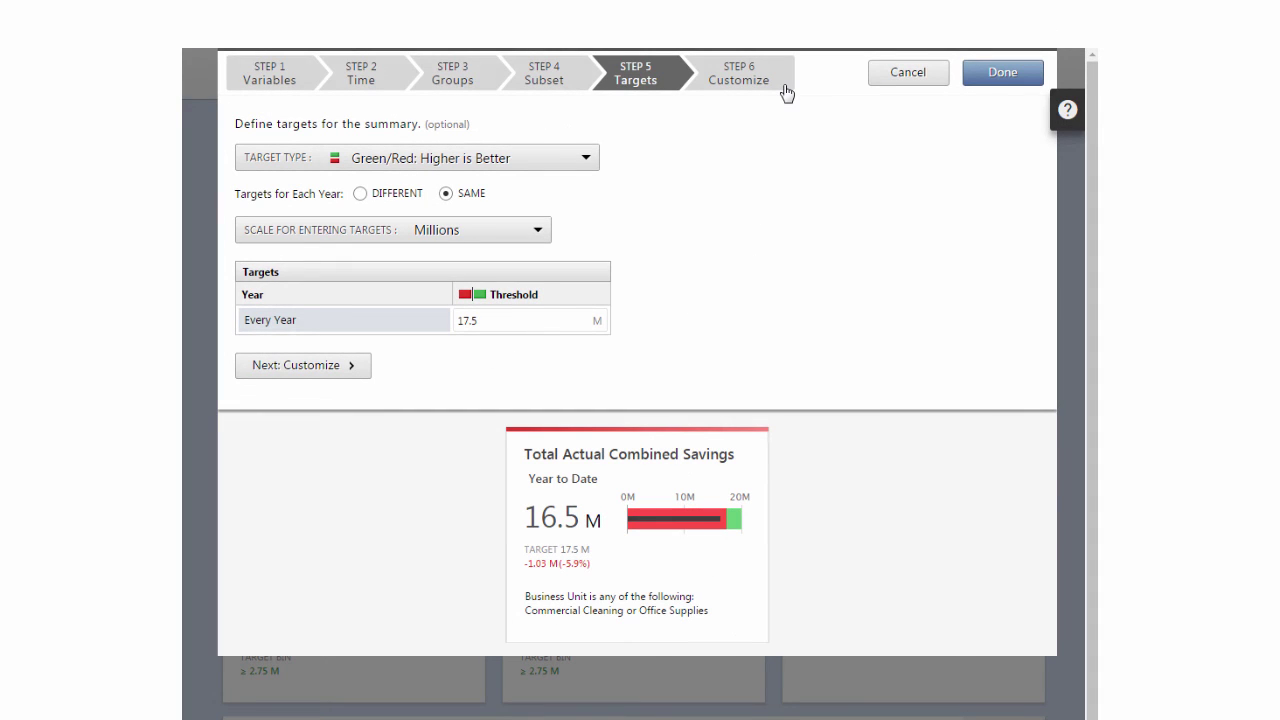
pyautogui.click(783, 86)
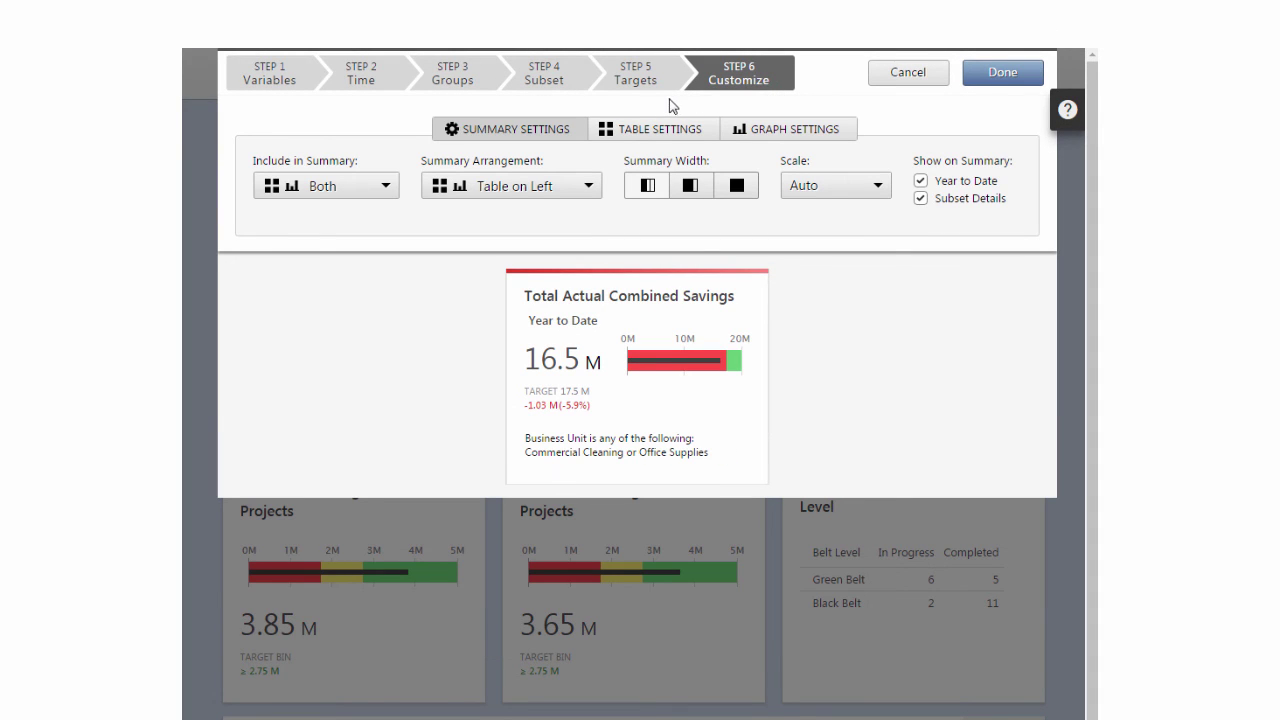
# Arrange the summary as Table on Right and hide the Year to Date label.
pyautogui.click(590, 189)
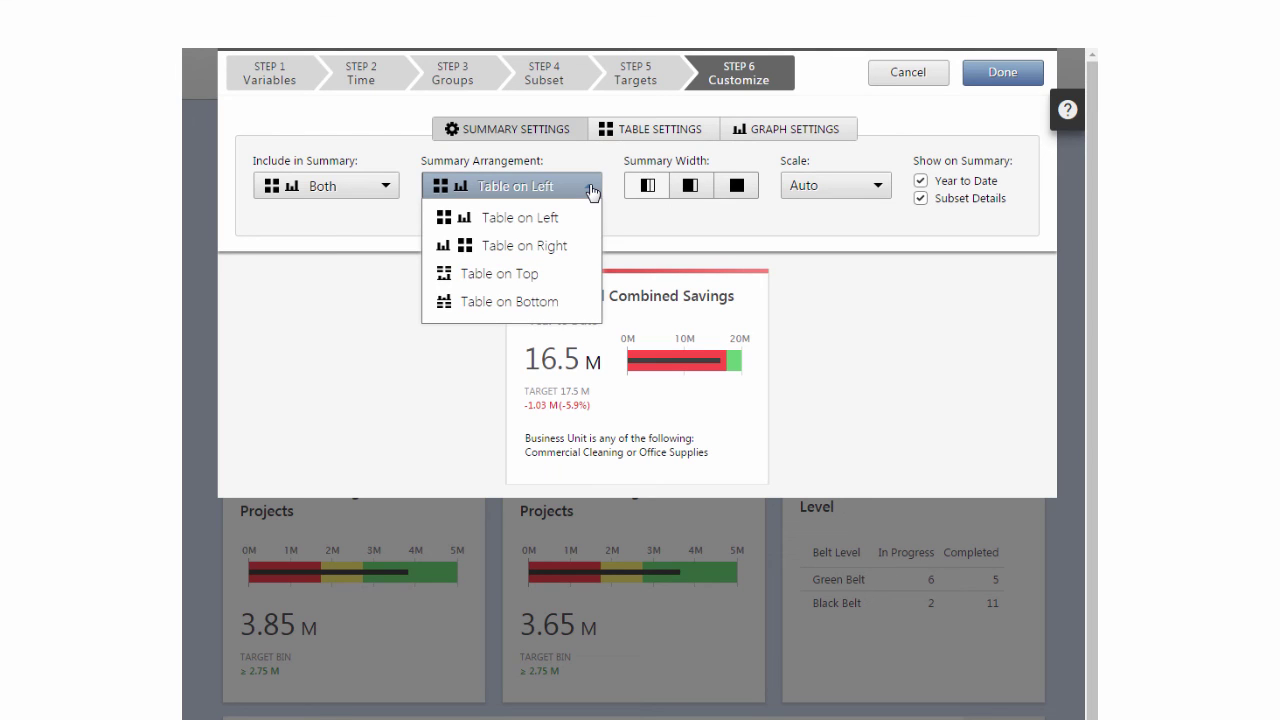
pyautogui.click(583, 251)
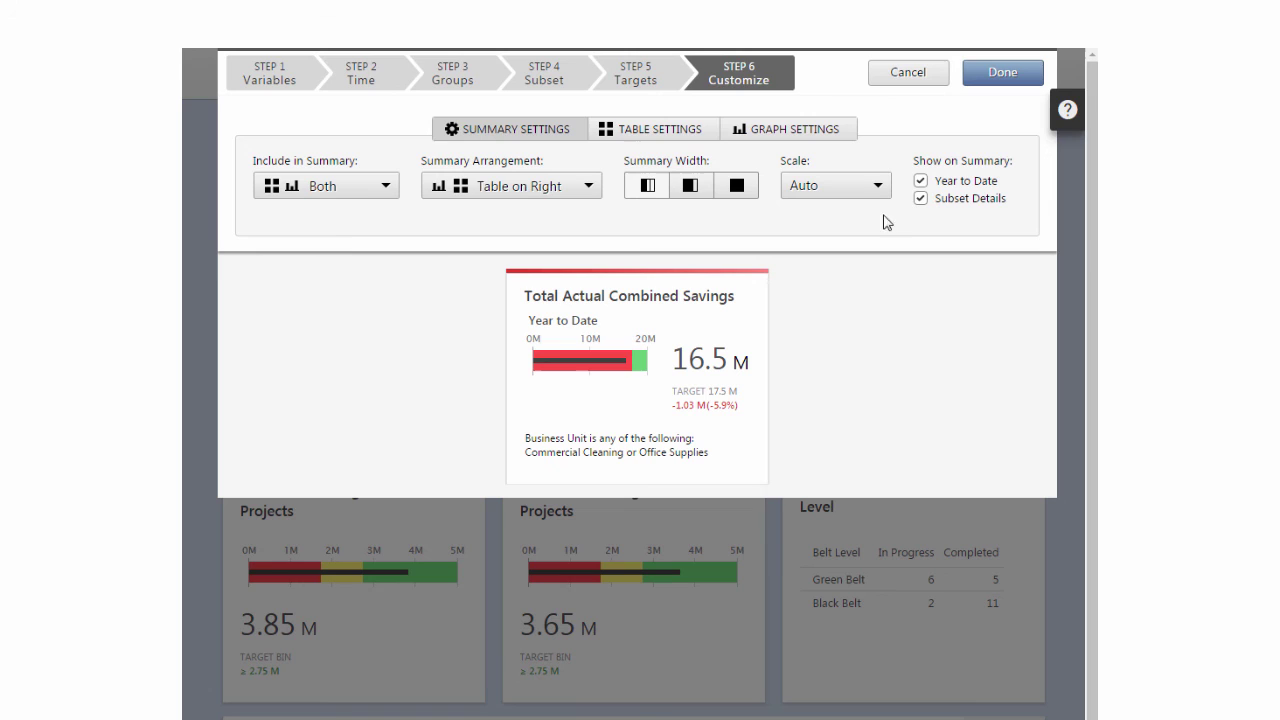
pyautogui.click(920, 181)
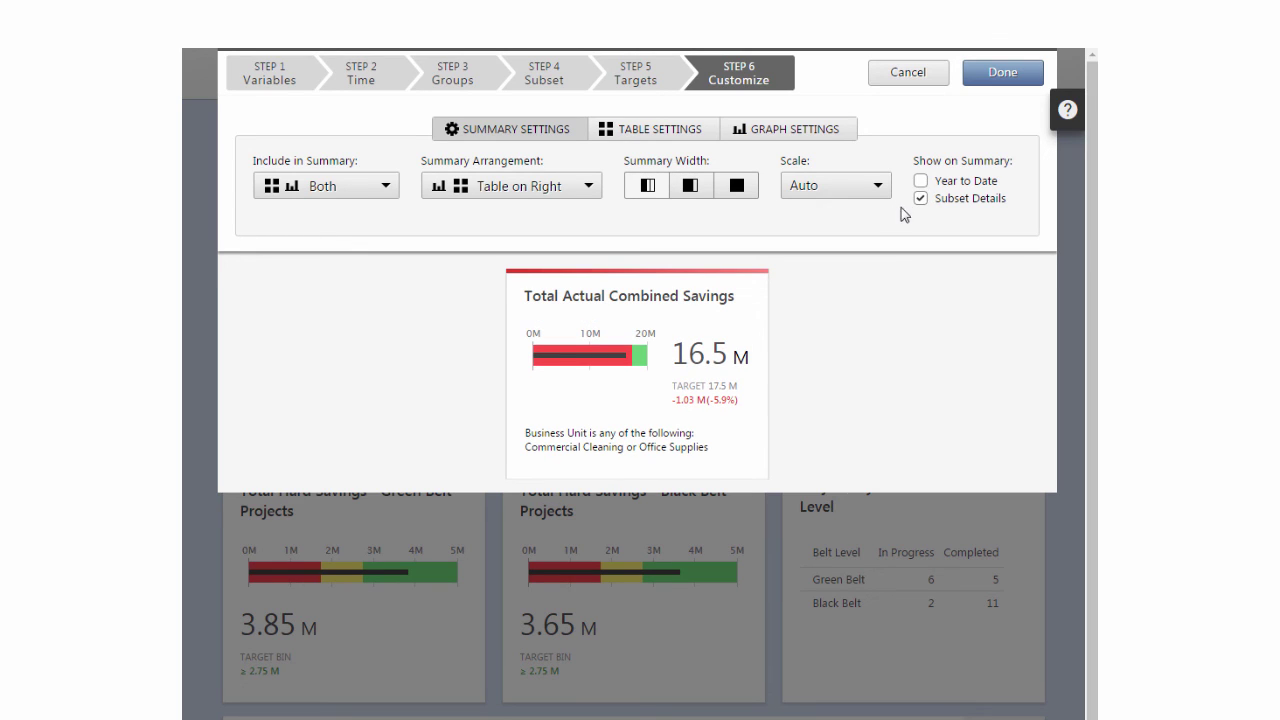
# Retitle the card 'Total Combined Savings - YTD' and add it to the dashboard.
pyautogui.moveTo(611, 295); pyautogui.dragTo(563, 295)
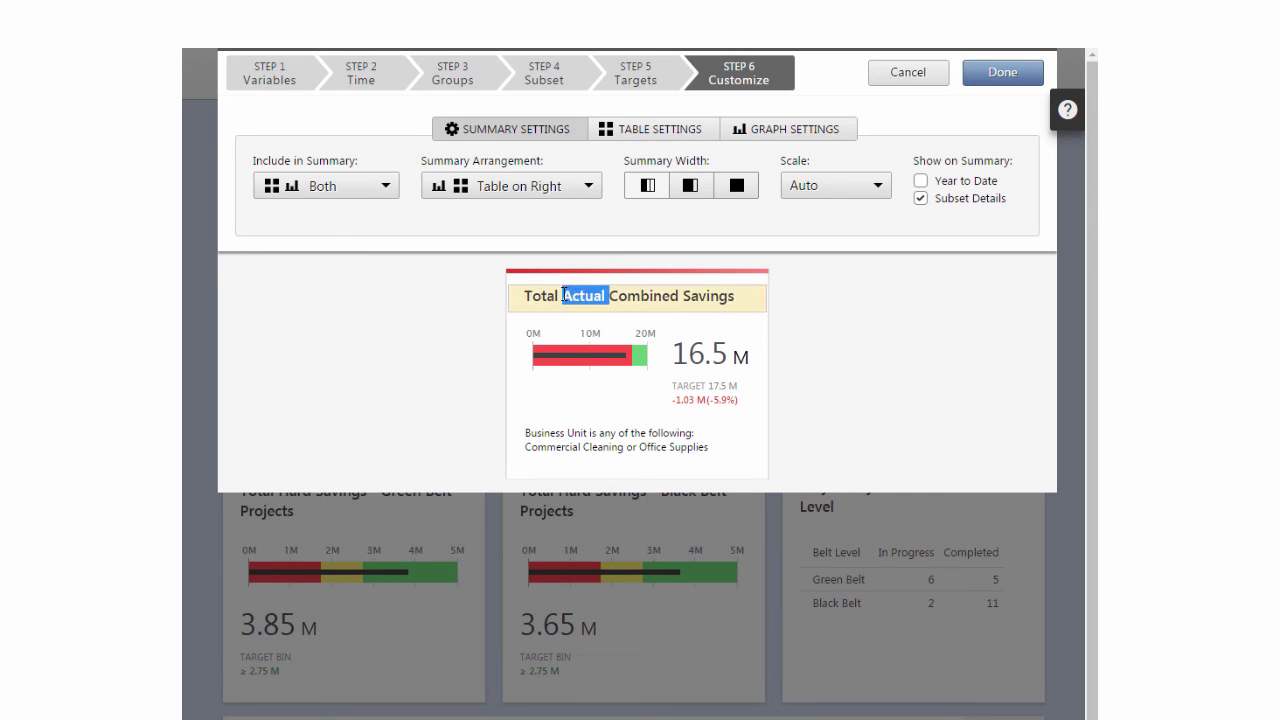
pyautogui.press('BackSpace')
pyautogui.click(697, 296)
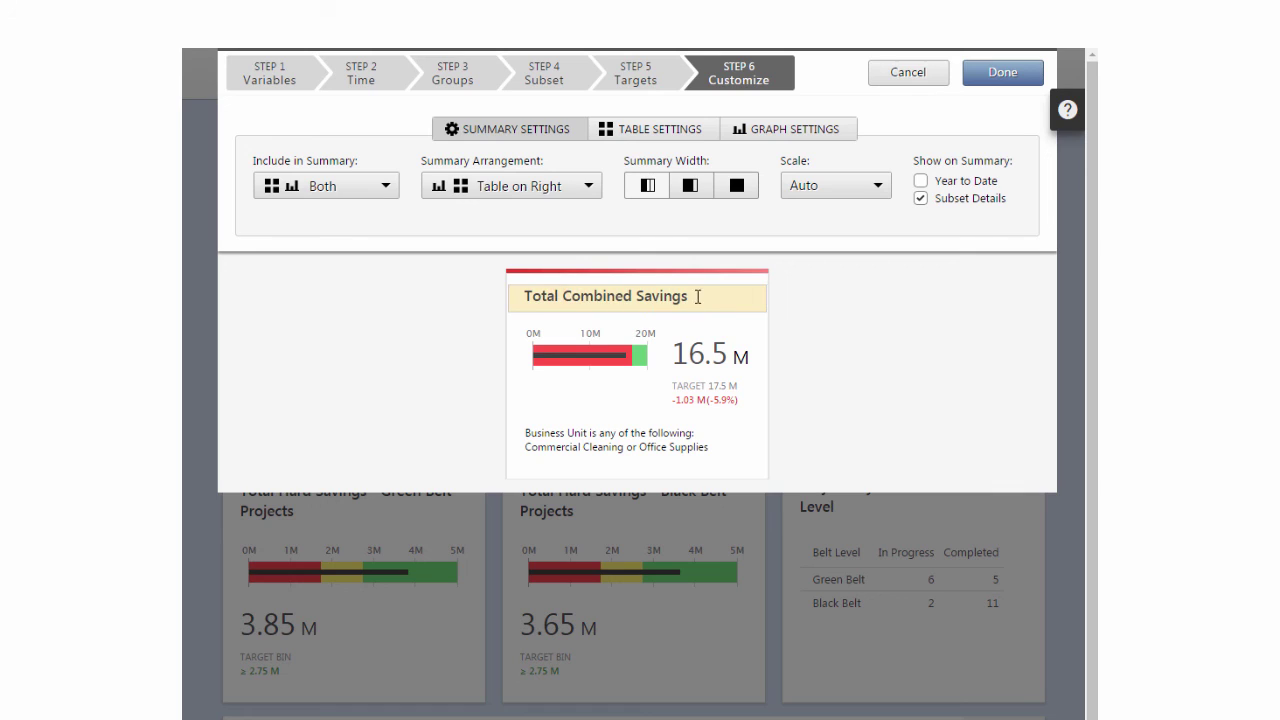
pyautogui.write('- YTD')
pyautogui.click(816, 334)
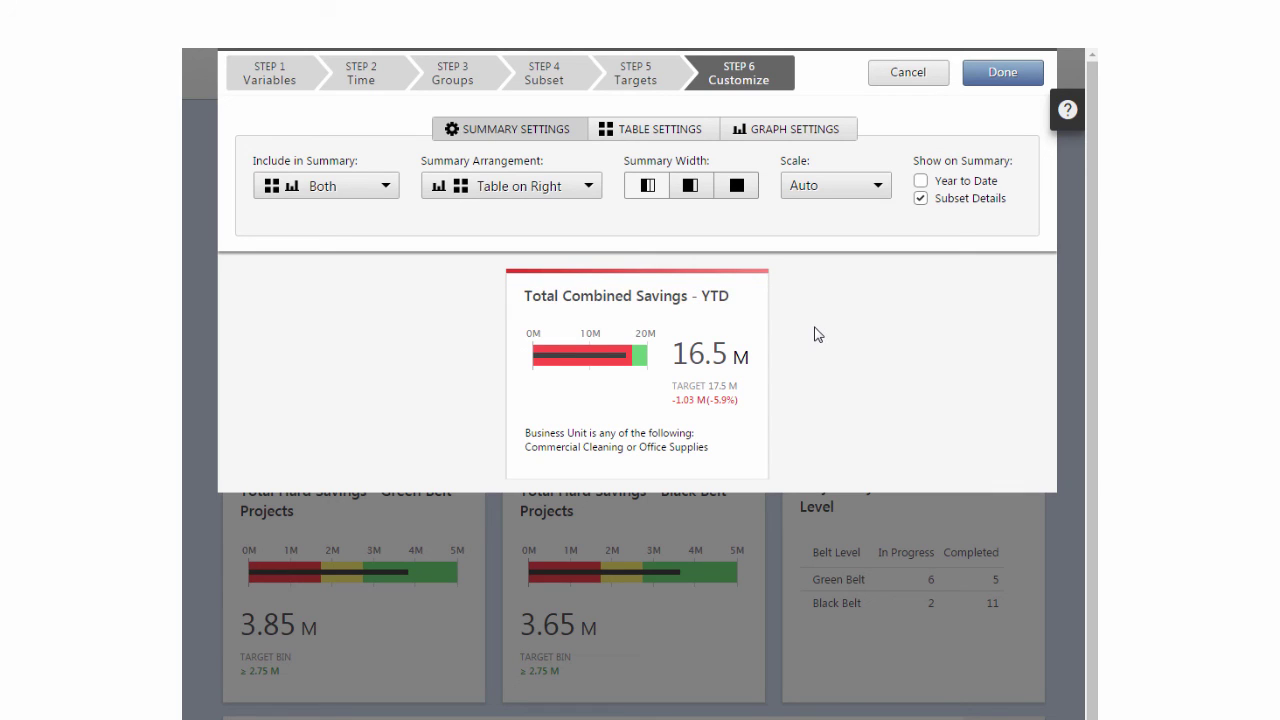
pyautogui.click(1016, 83)
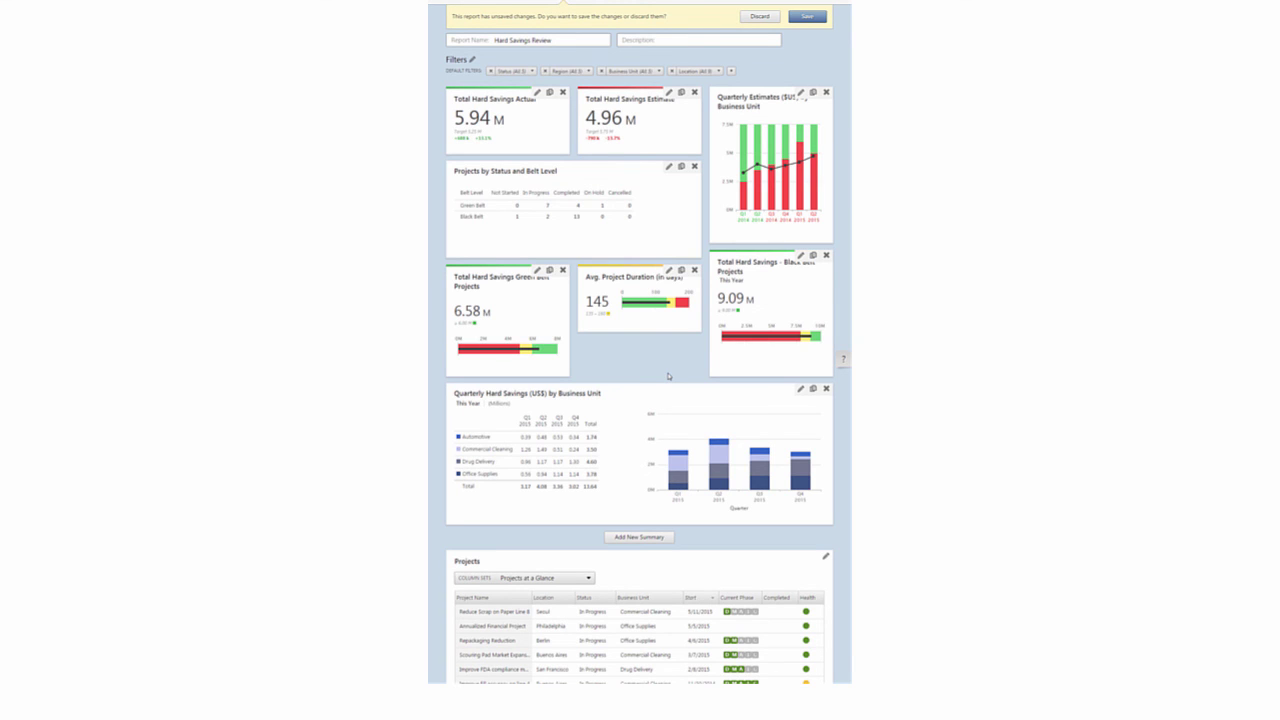
# Move Quarterly Hard Savings by Business Unit to the top, reposition the other cards, and enlarge Quarterly Estimates.
pyautogui.moveTo(648, 392); pyautogui.dragTo(649, 108)
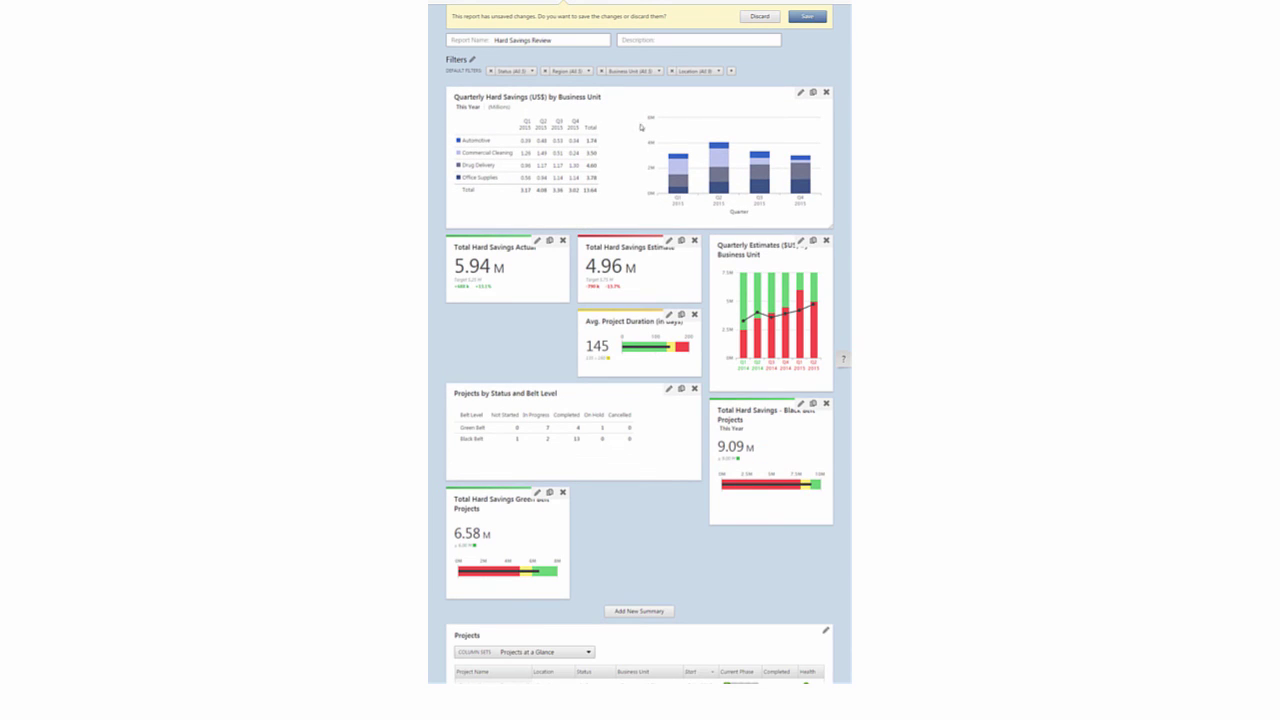
pyautogui.moveTo(592, 321); pyautogui.dragTo(734, 249)
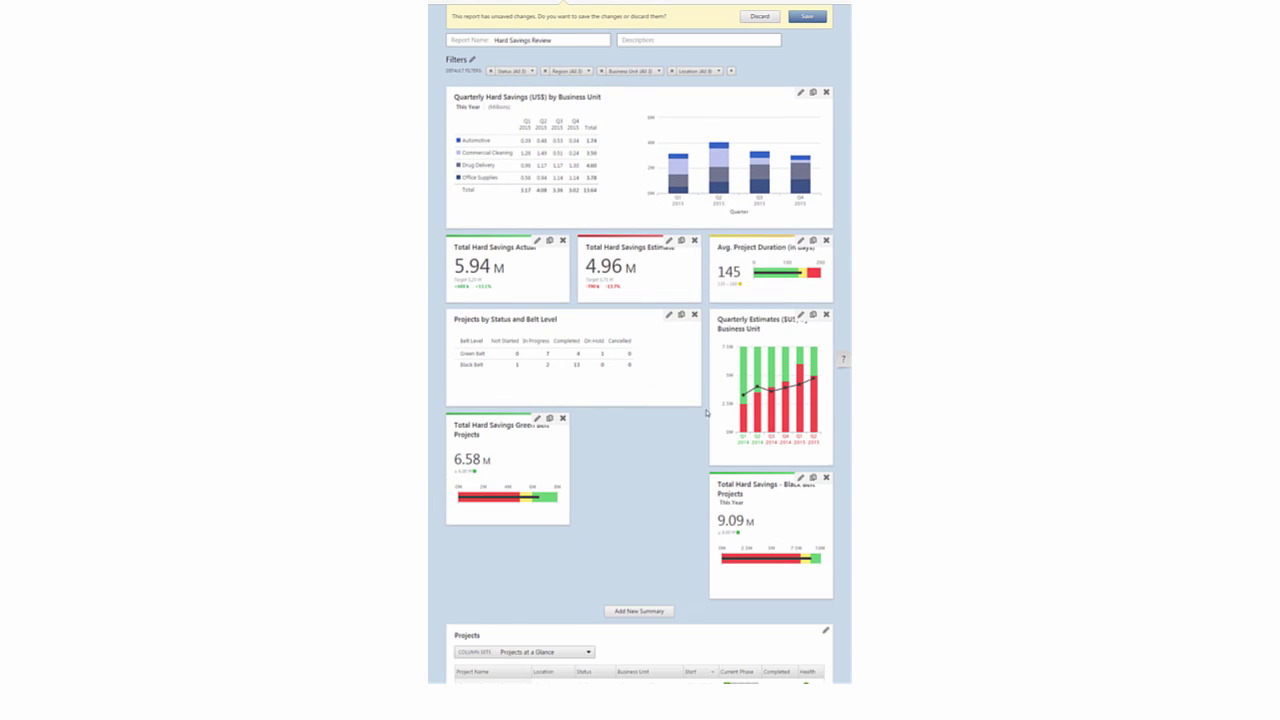
pyautogui.moveTo(751, 484); pyautogui.dragTo(666, 487)
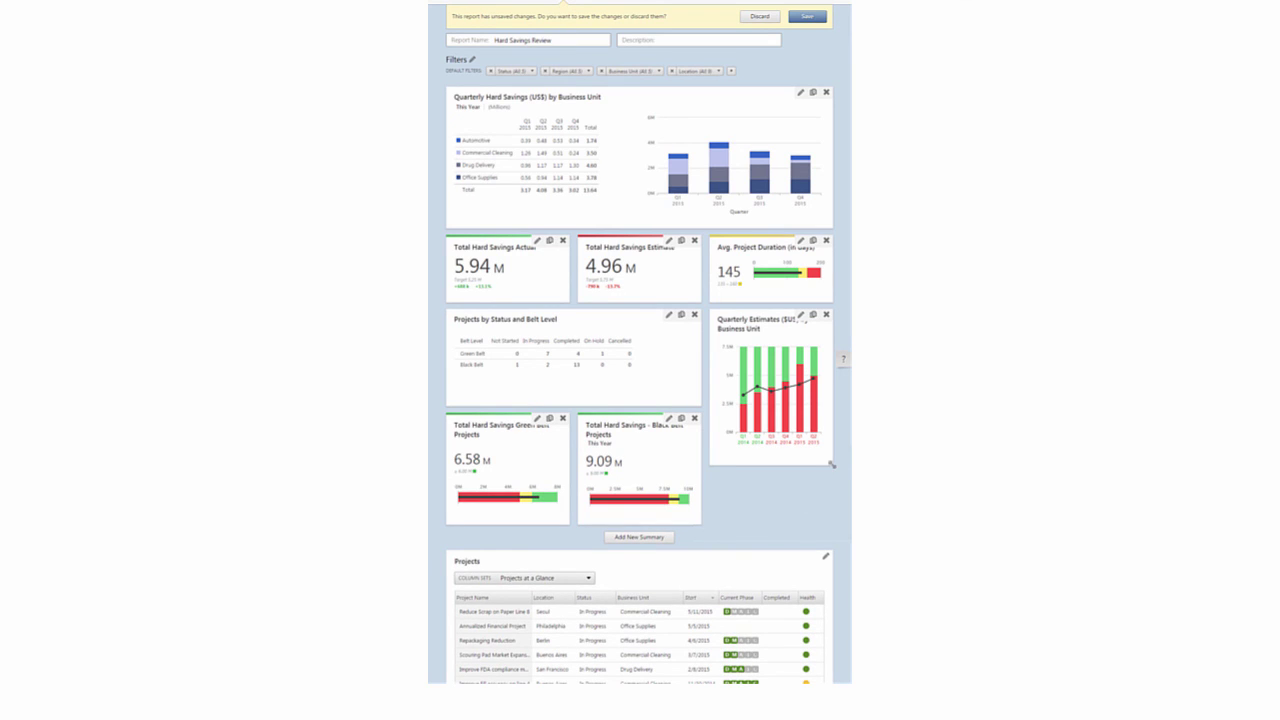
pyautogui.moveTo(831, 464); pyautogui.dragTo(836, 527)
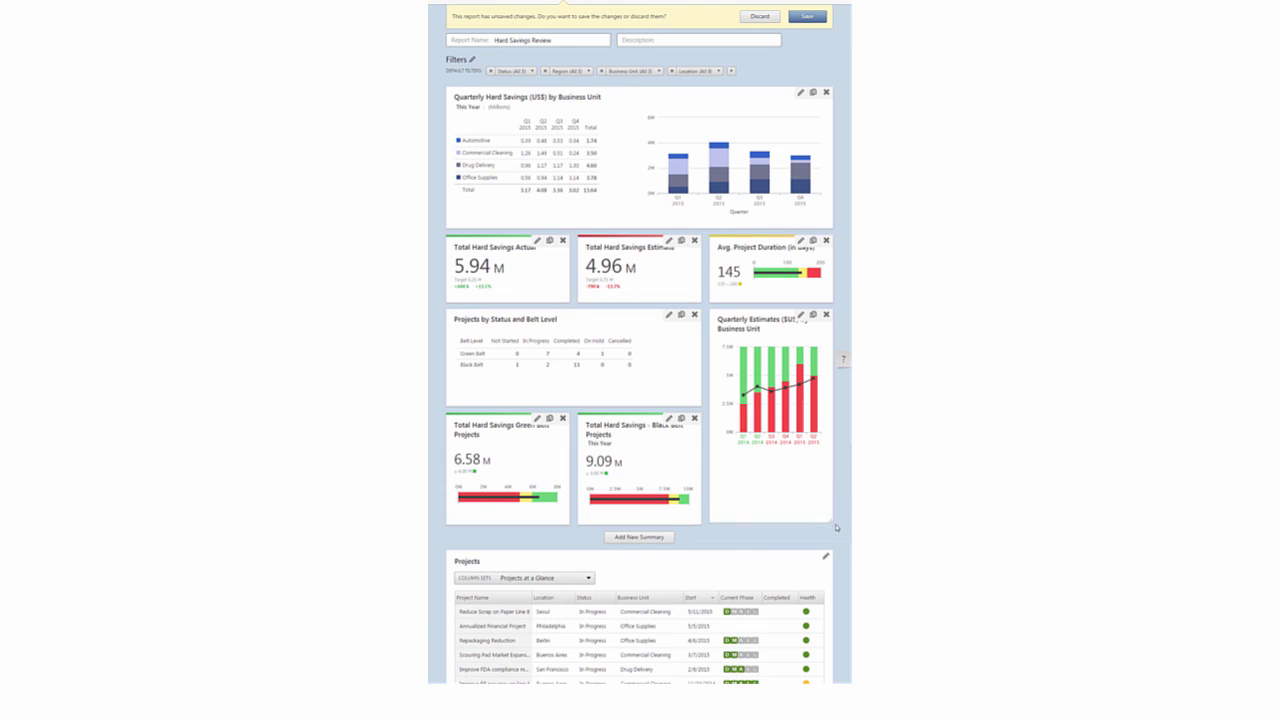
pyautogui.click(808, 17)
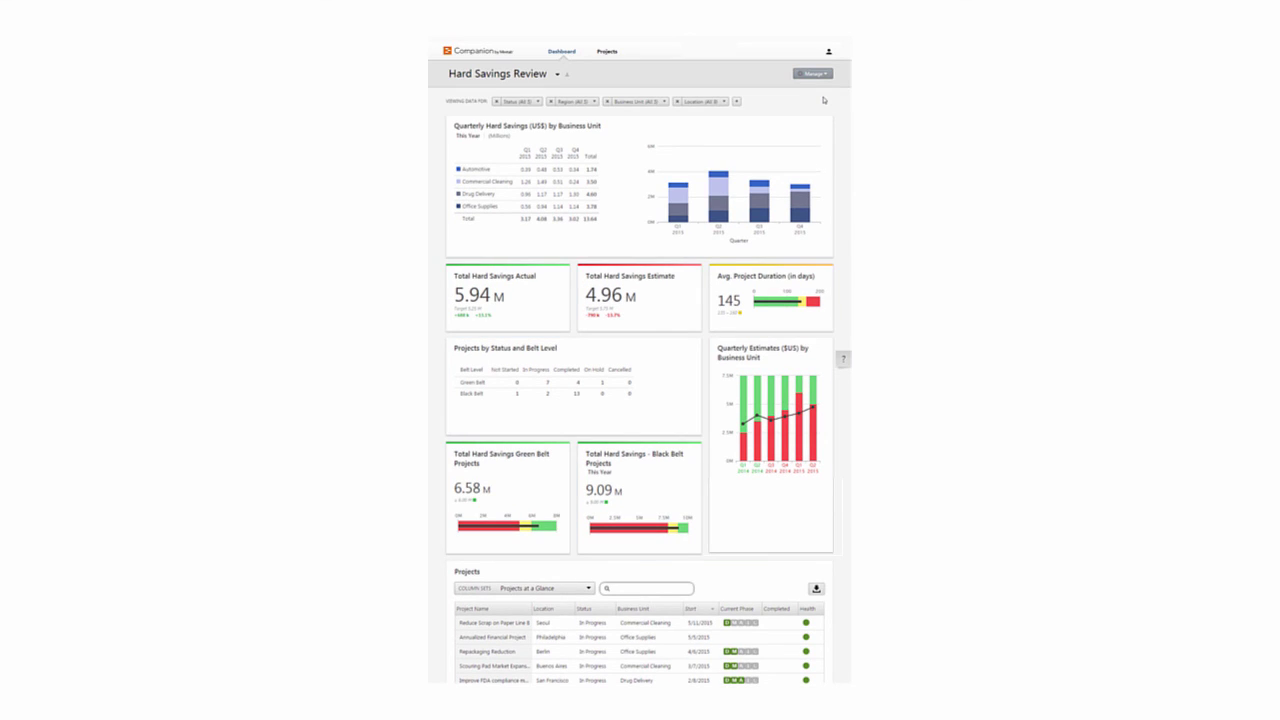